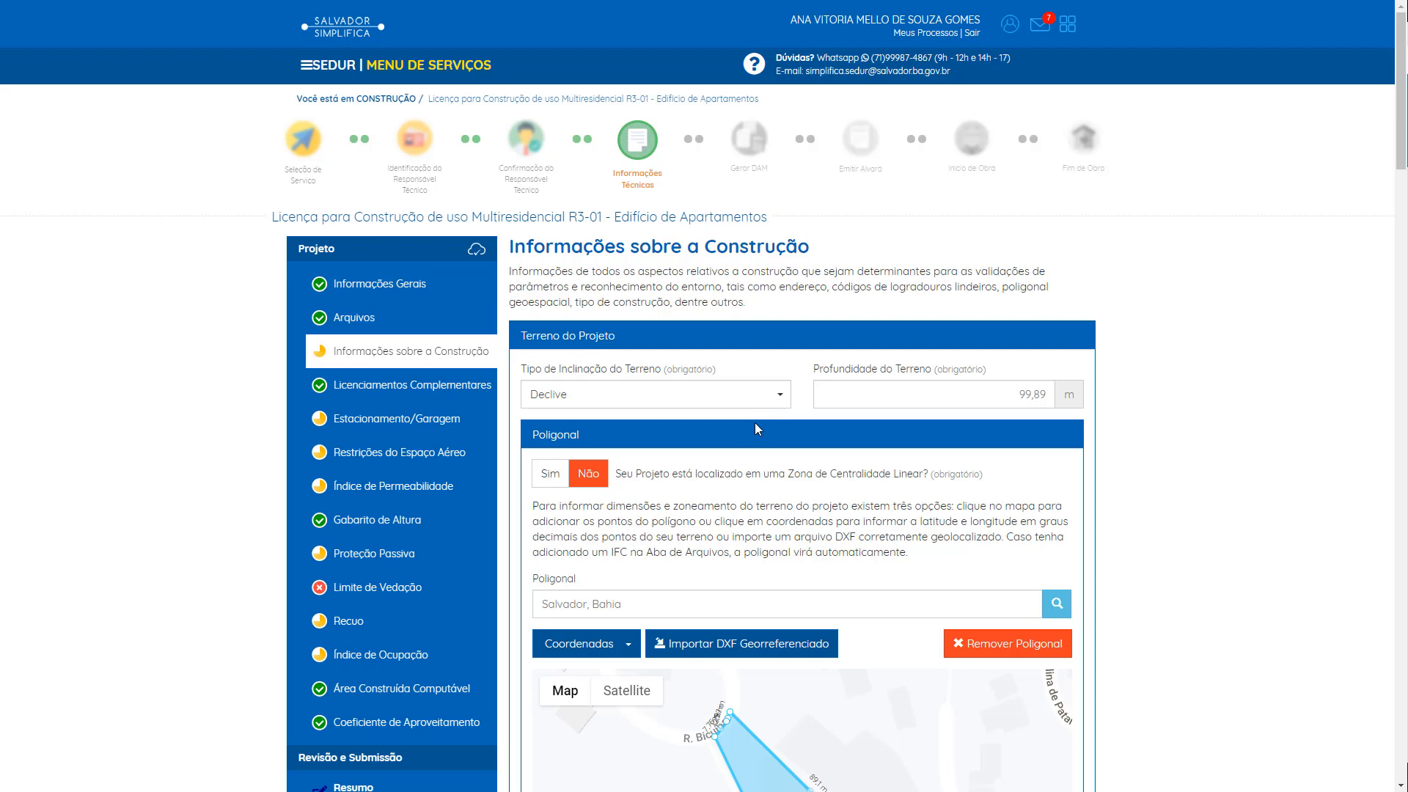
scroll(754, 422, "down", 2)
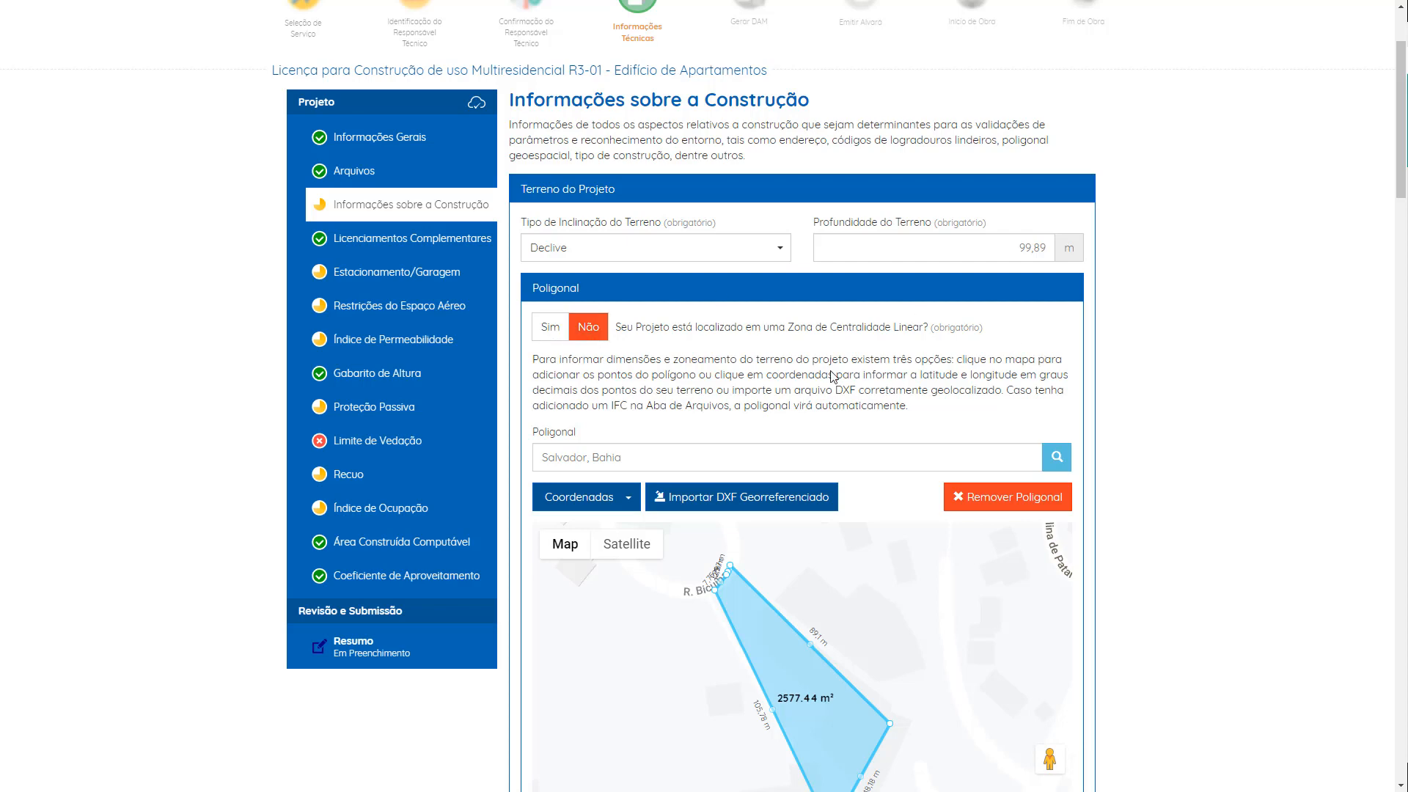
scroll(834, 377, "down", 3)
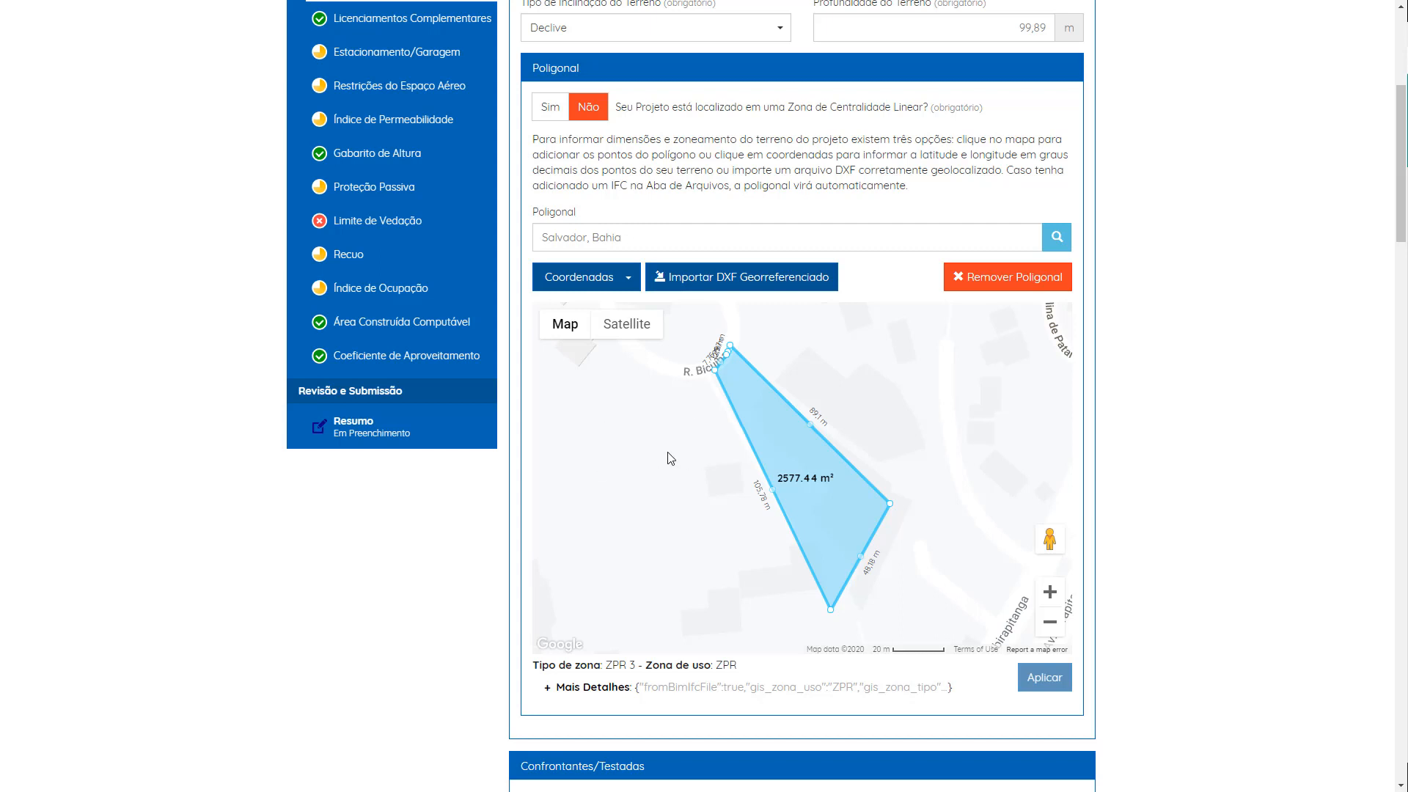
left_click(592, 425)
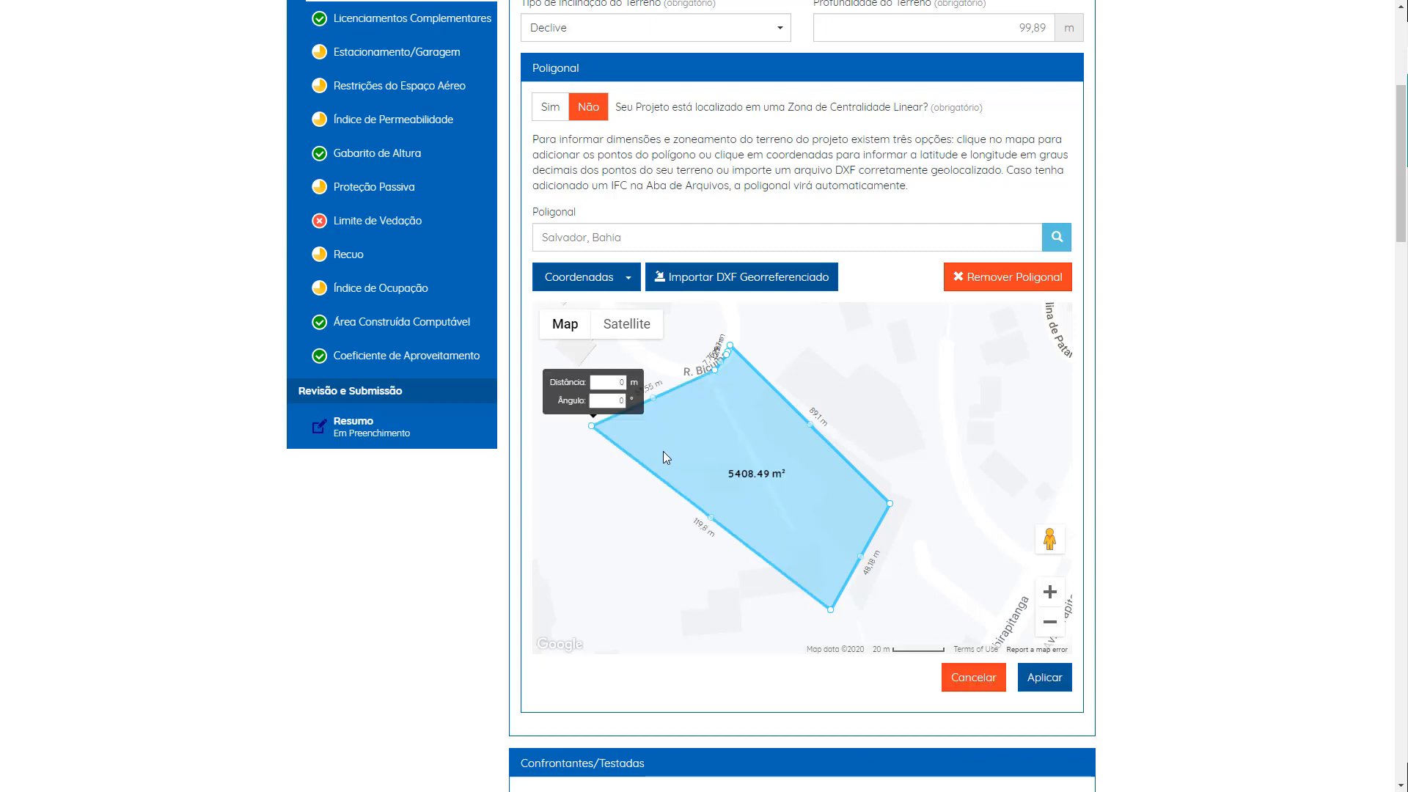
left_click(595, 567)
left_click(643, 621)
left_click(757, 628)
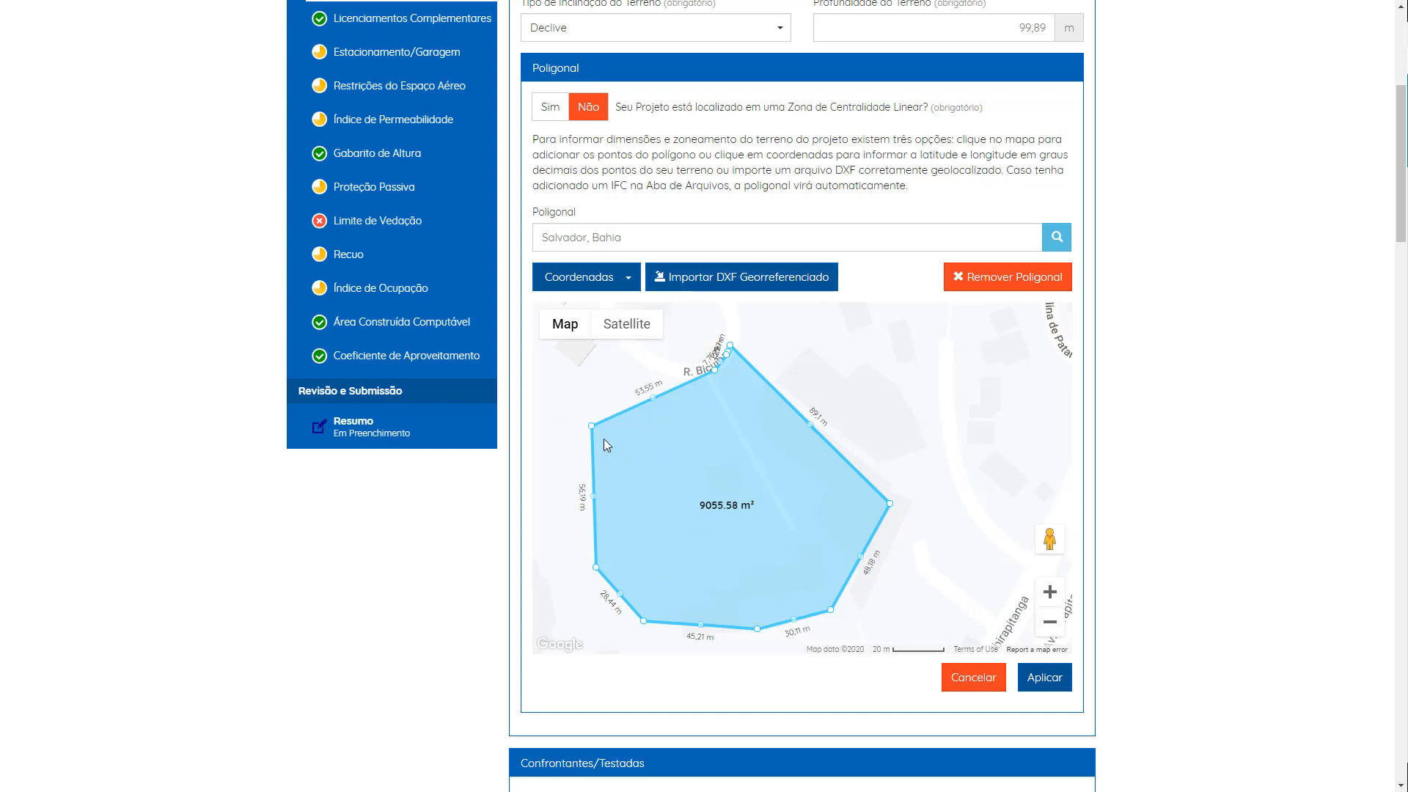
left_click(816, 635)
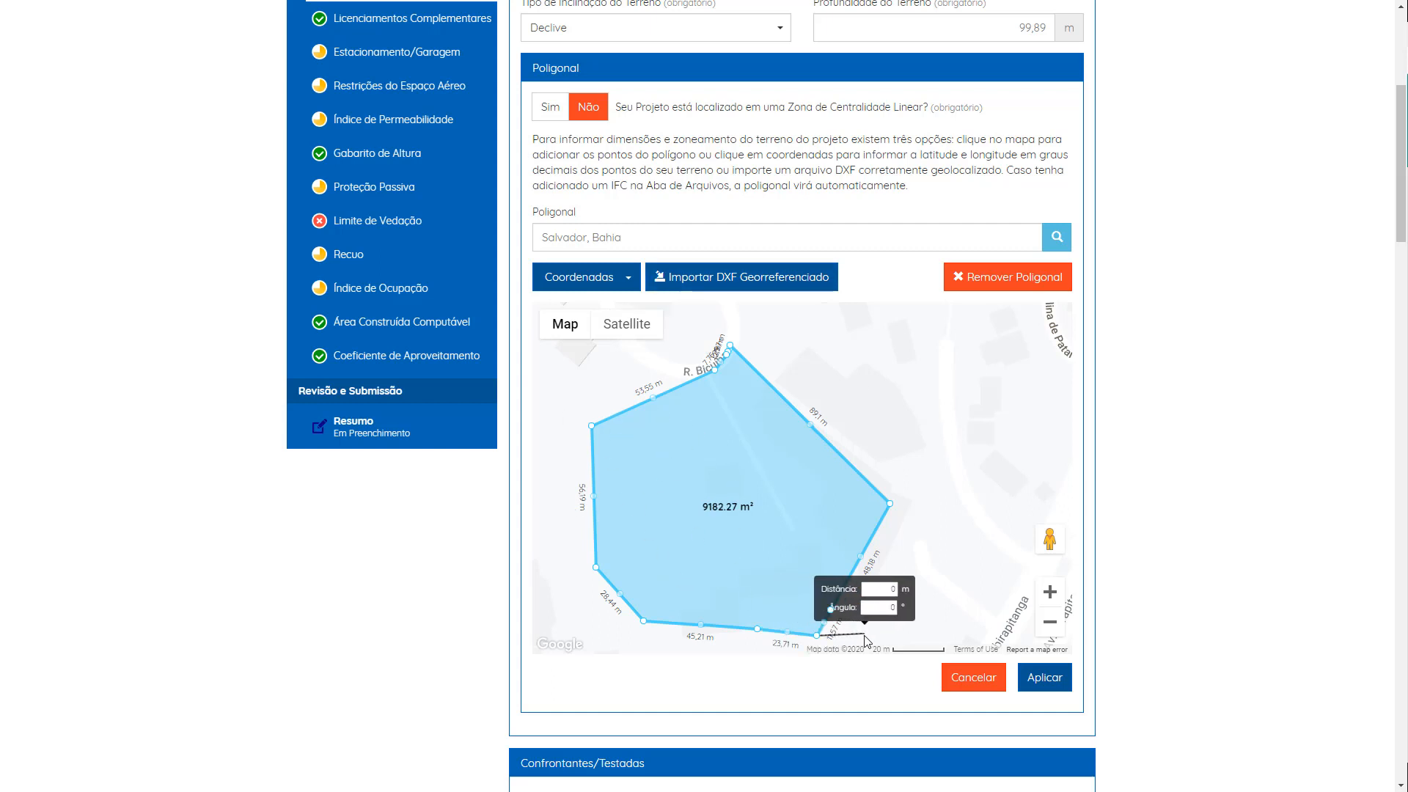
left_click(863, 632)
left_click(957, 674)
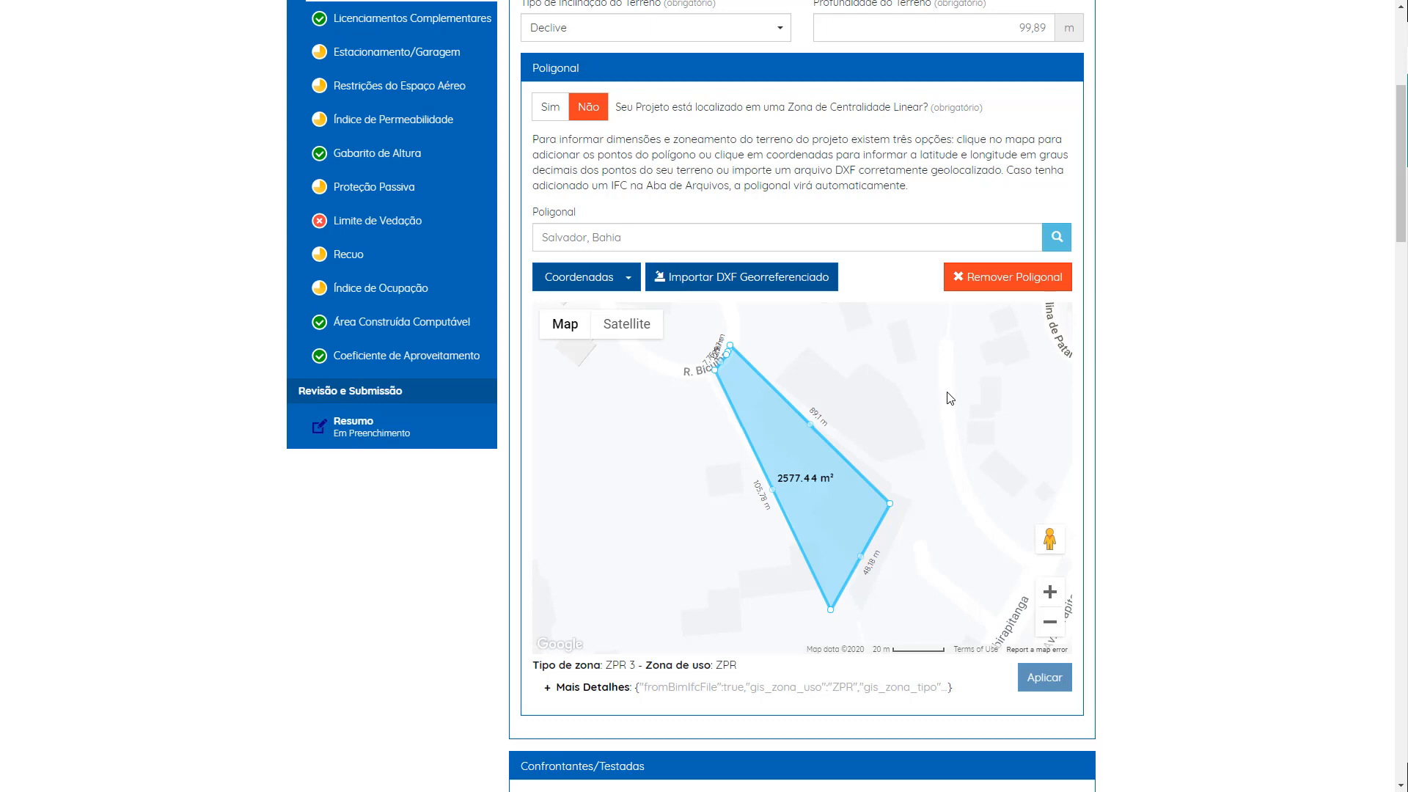
Step: Try to reshape the lot polygon by adding three vertices on the map, then apply it and accept the warning
scroll(947, 396, "down", 2)
scroll(880, 405, "up", 2)
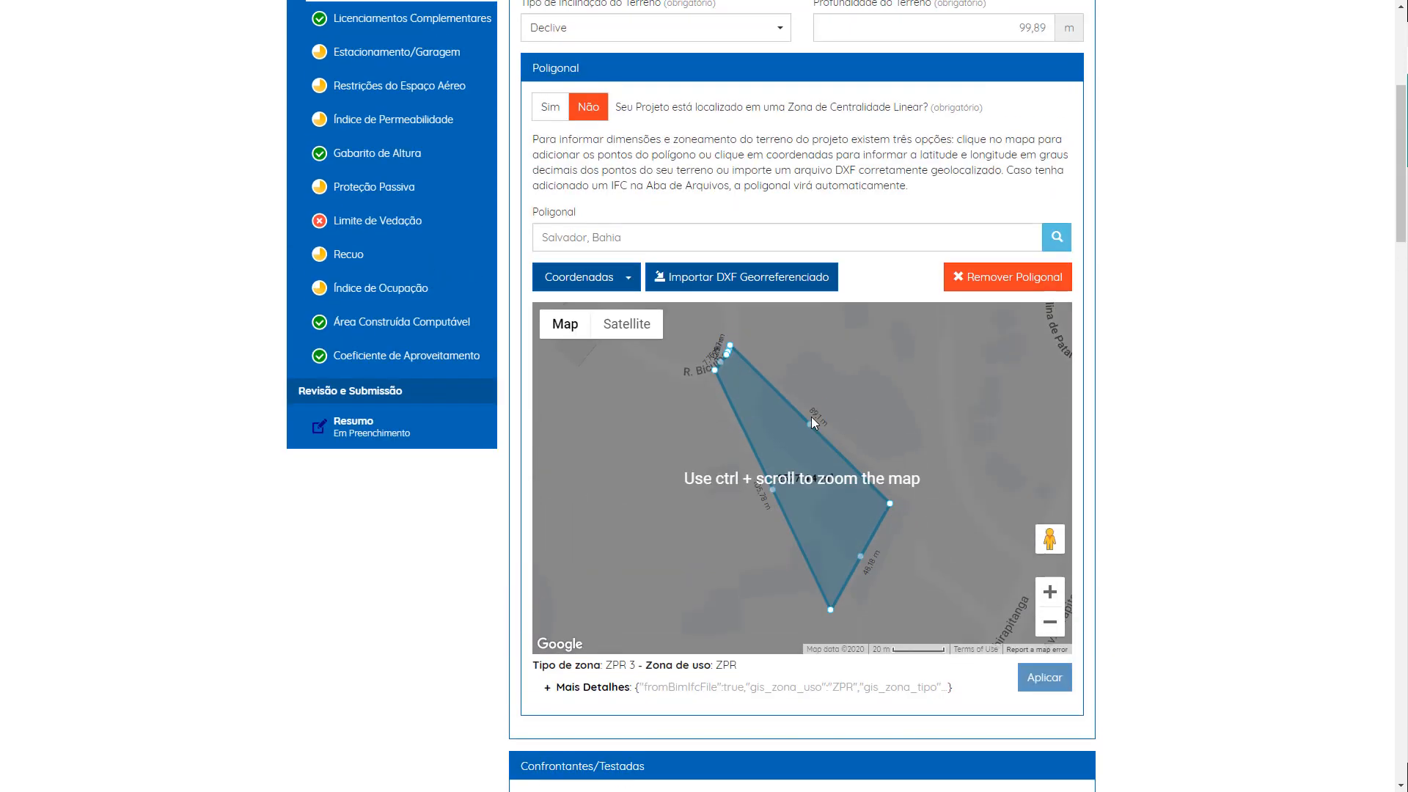
left_click(581, 409)
left_click(585, 508)
left_click(756, 621)
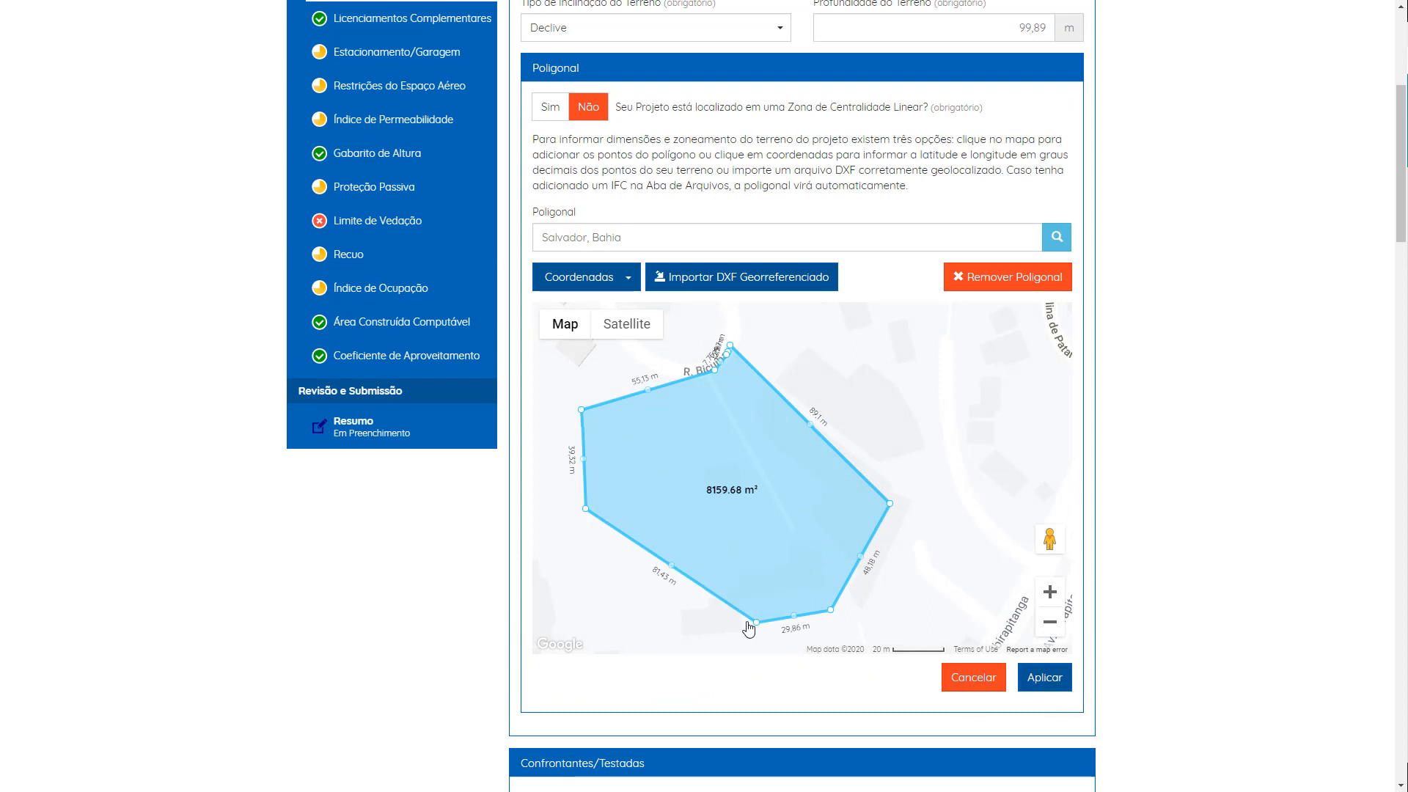
left_click(1044, 677)
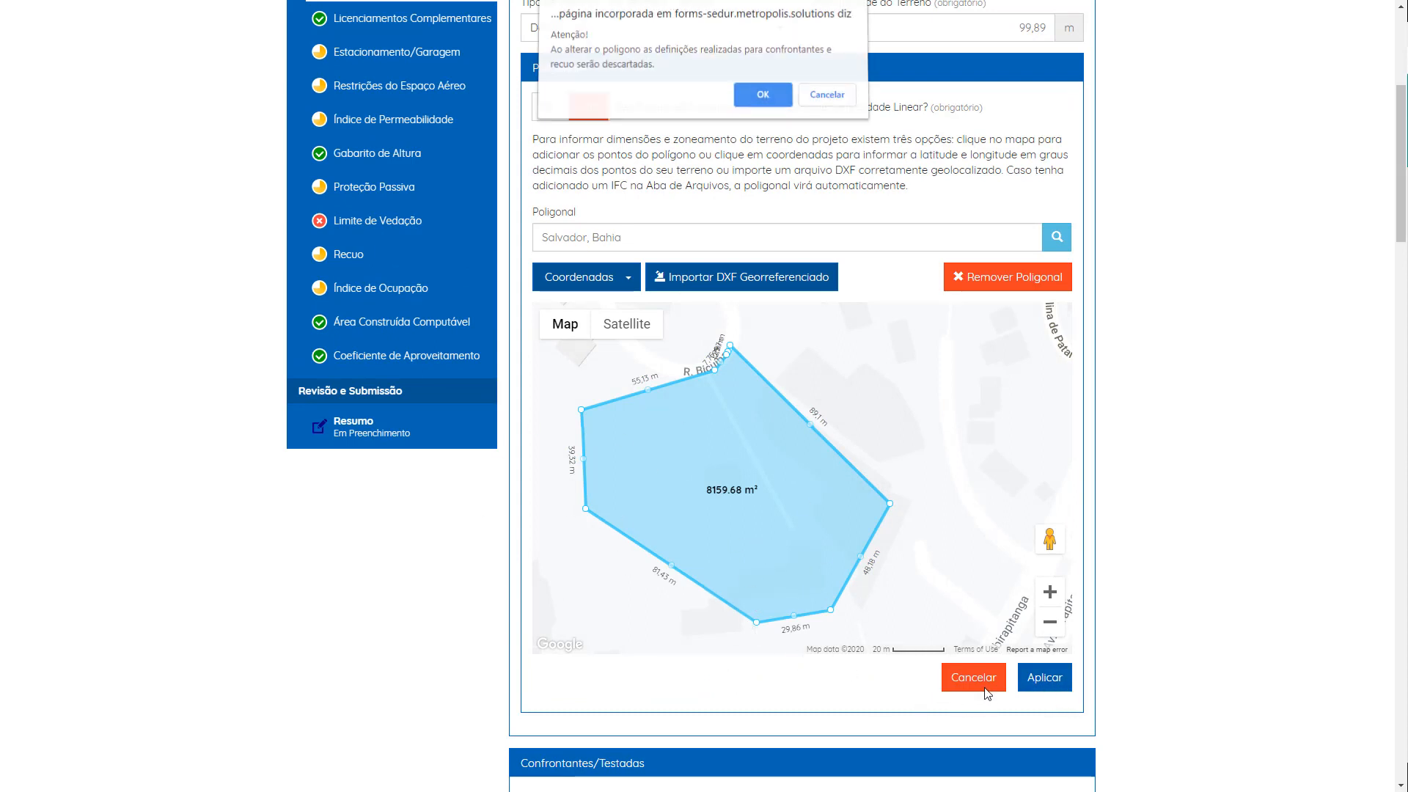
left_click(763, 97)
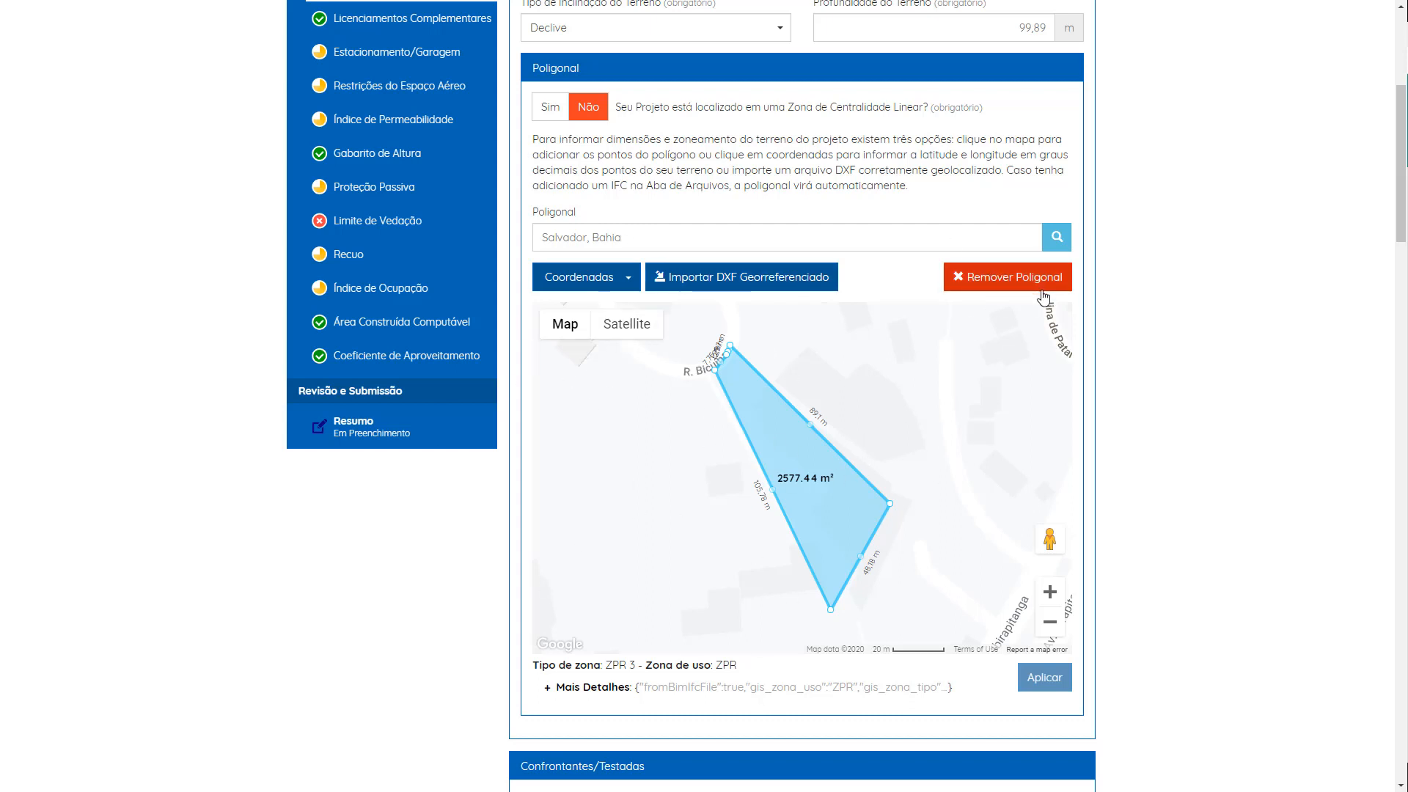
Step: Examine the confrontante options available for boundary segment C1 in the Confrontantes/Testadas map
scroll(736, 484, "down", 3)
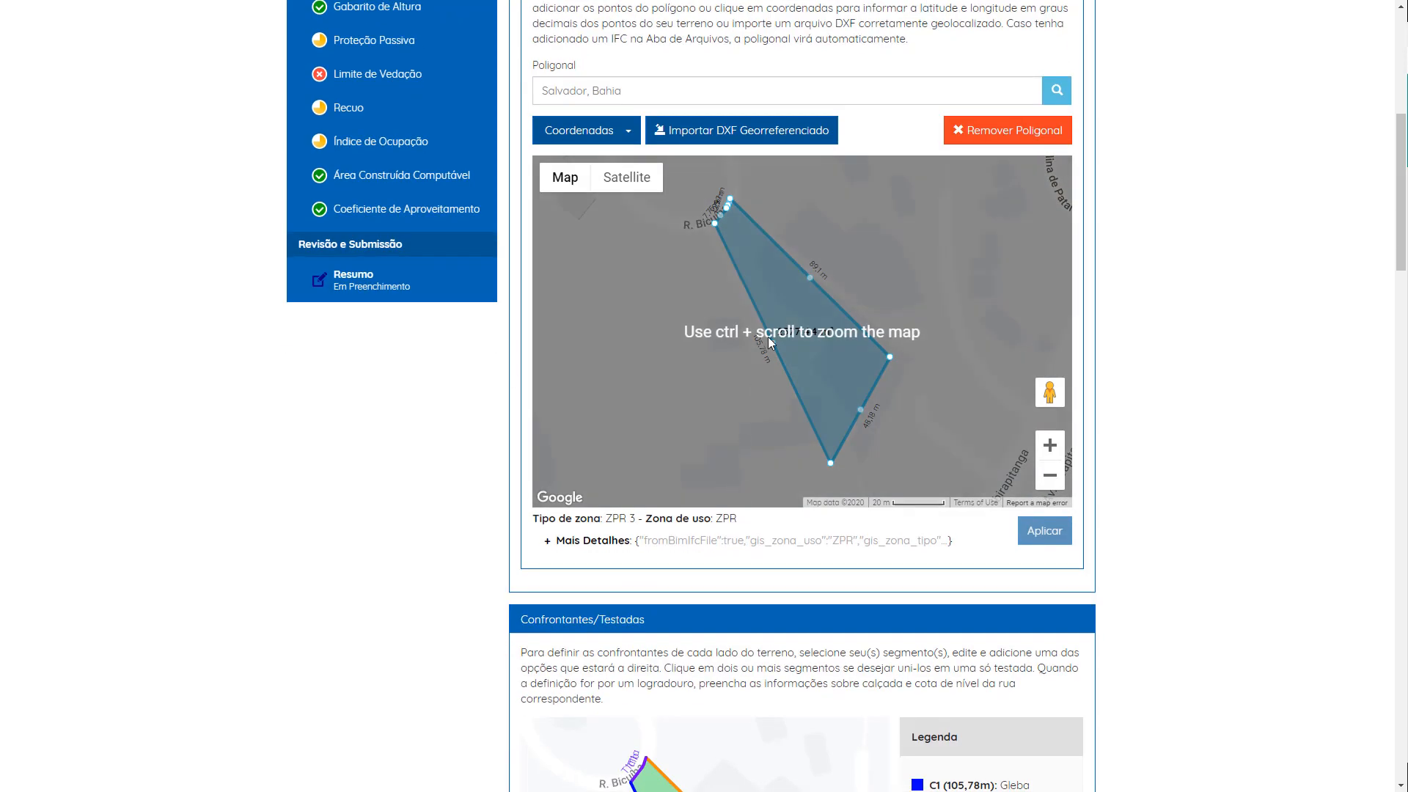
scroll(868, 146, "up", 2)
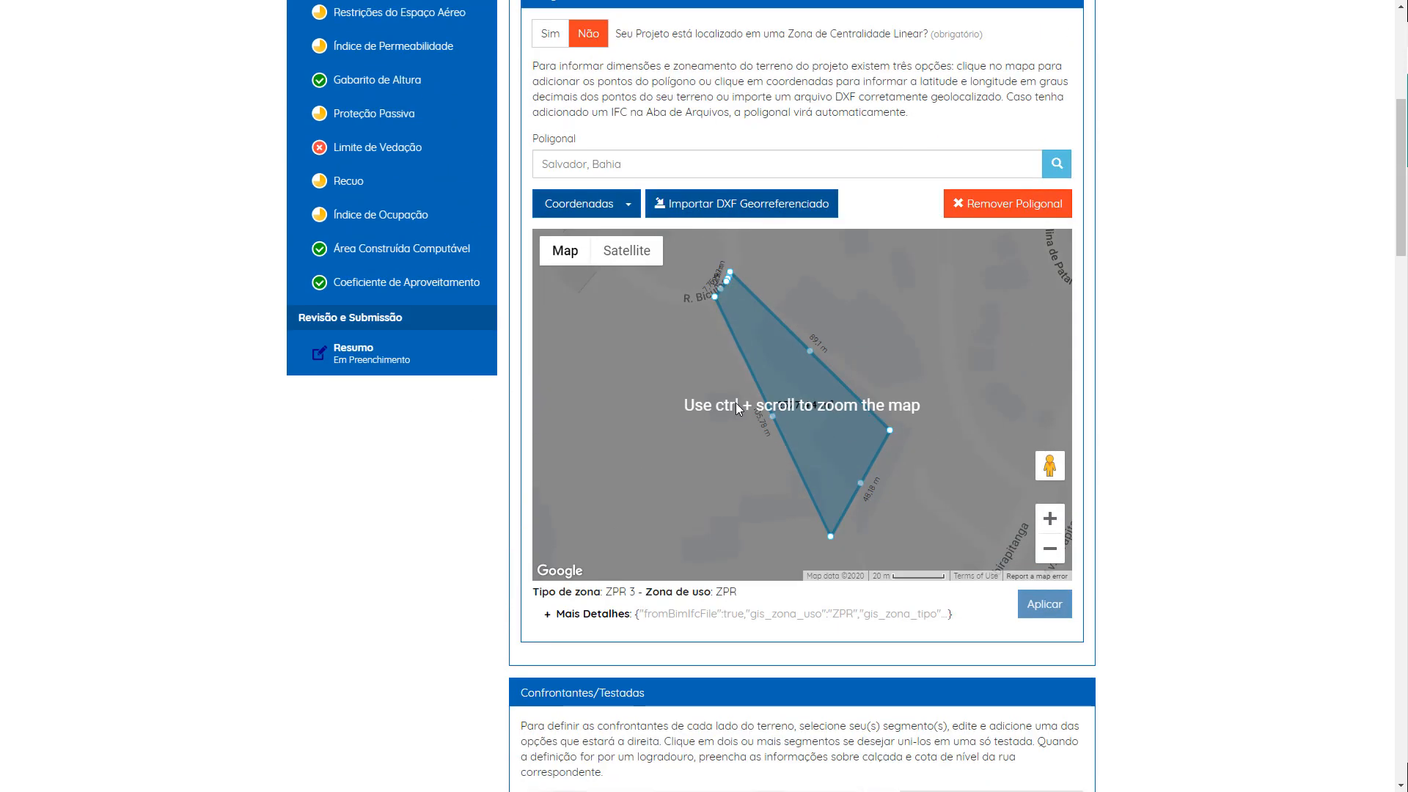
scroll(736, 402, "down", 7)
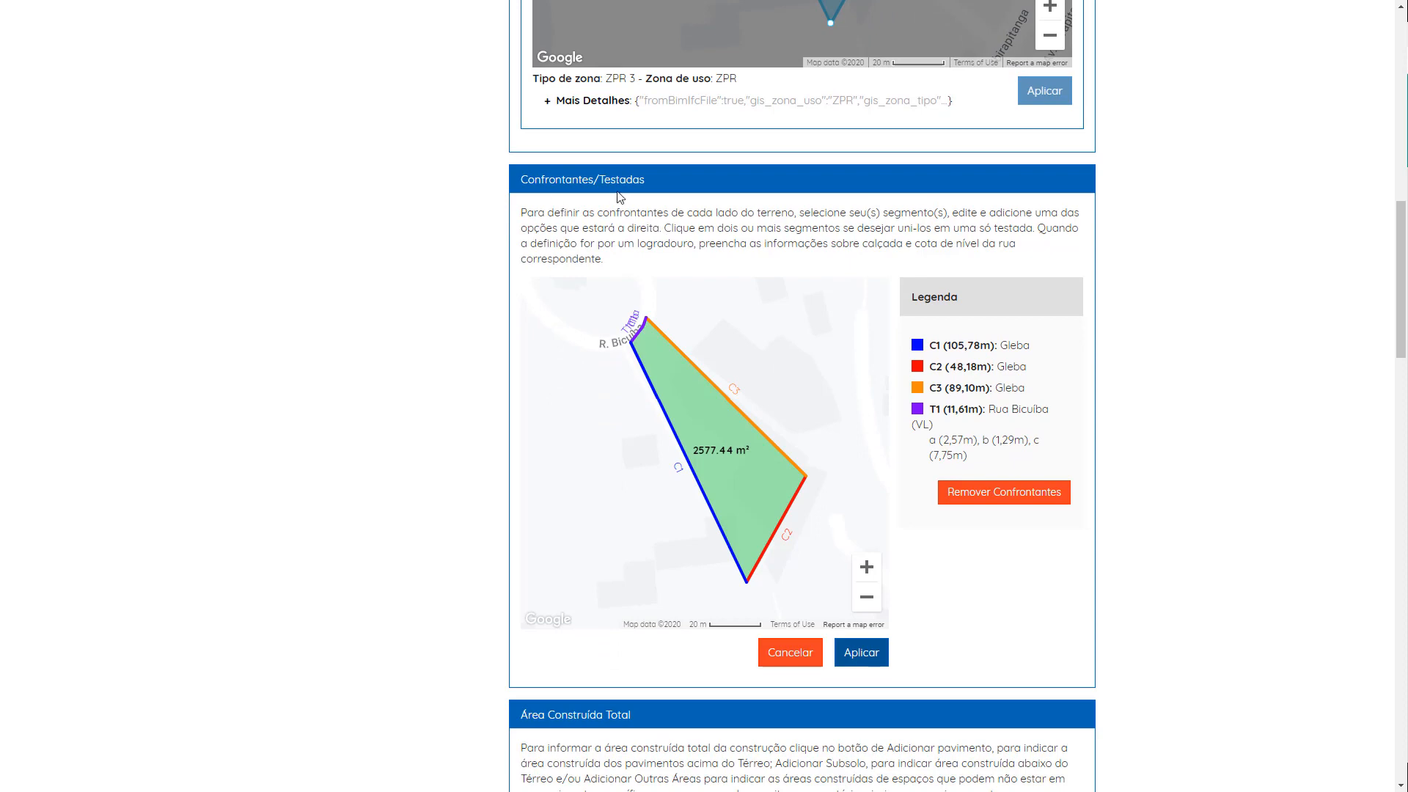
left_click(730, 402)
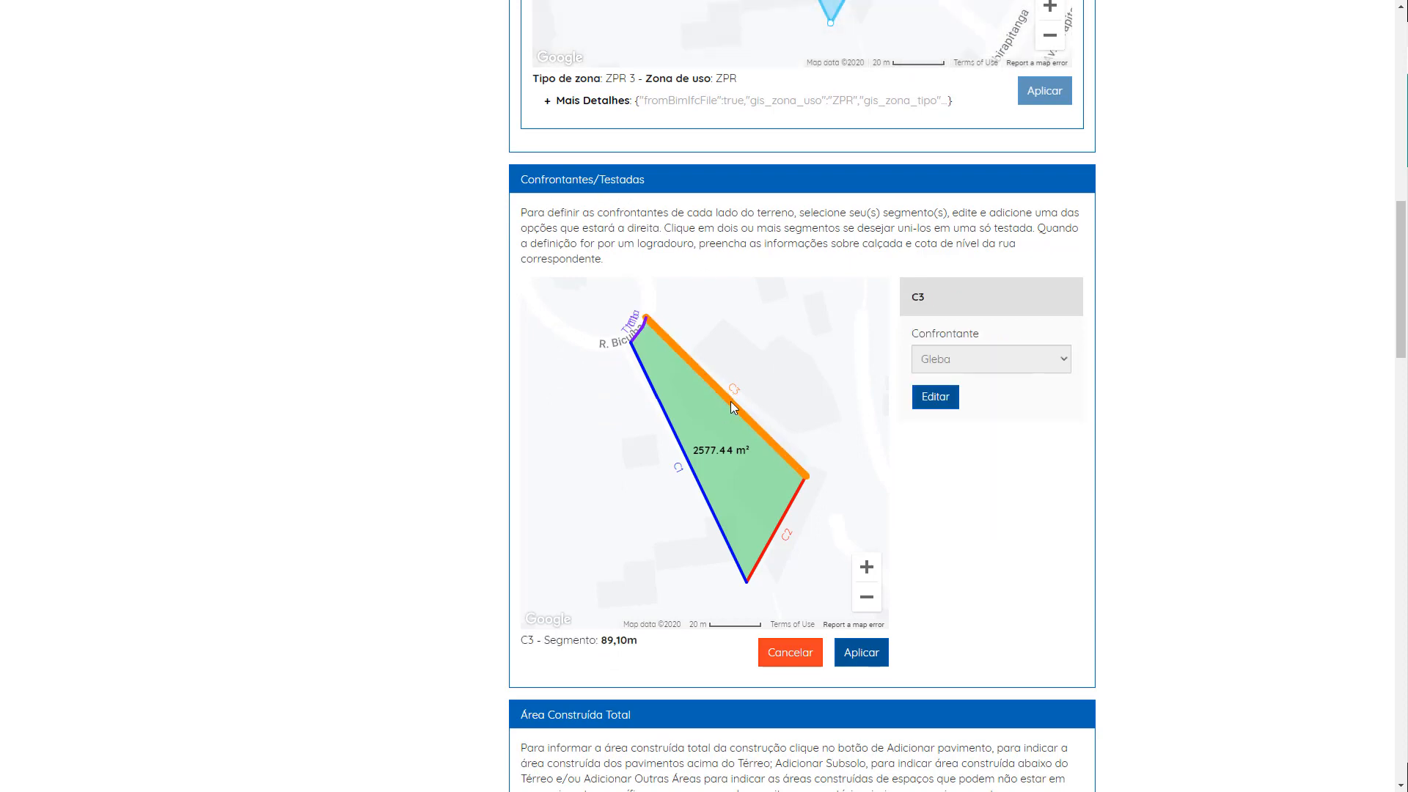
scroll(782, 423, "up", 3)
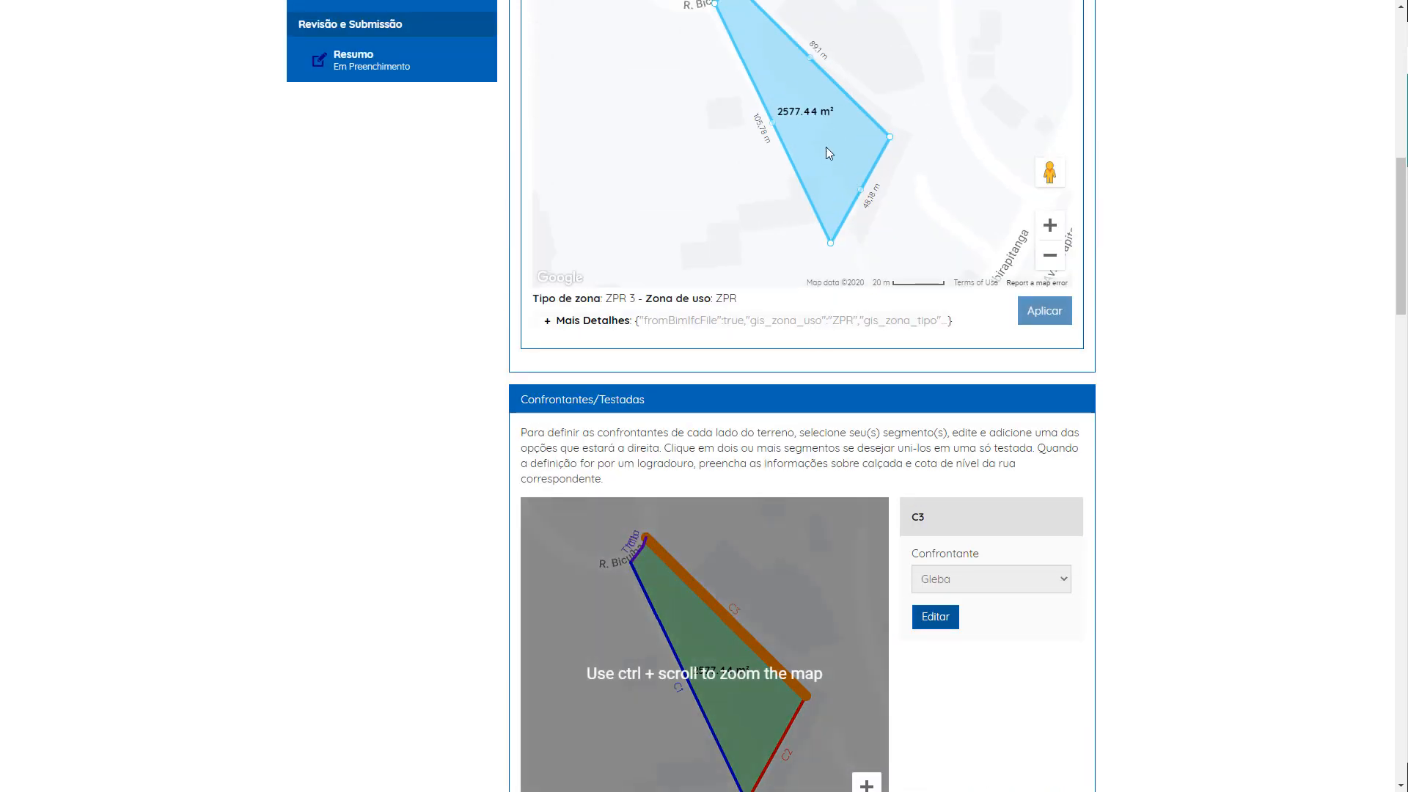
scroll(860, 417, "down", 4)
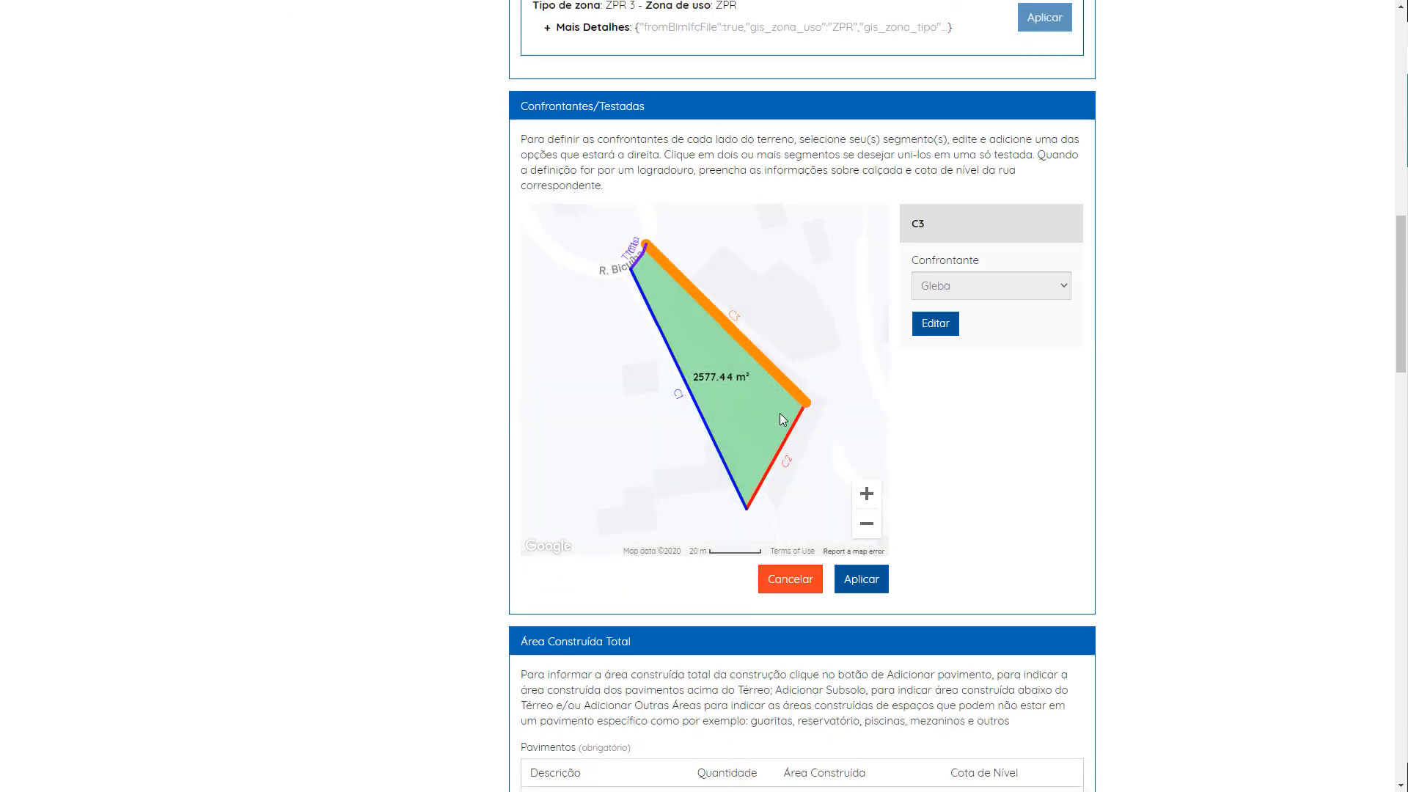
left_click(722, 463)
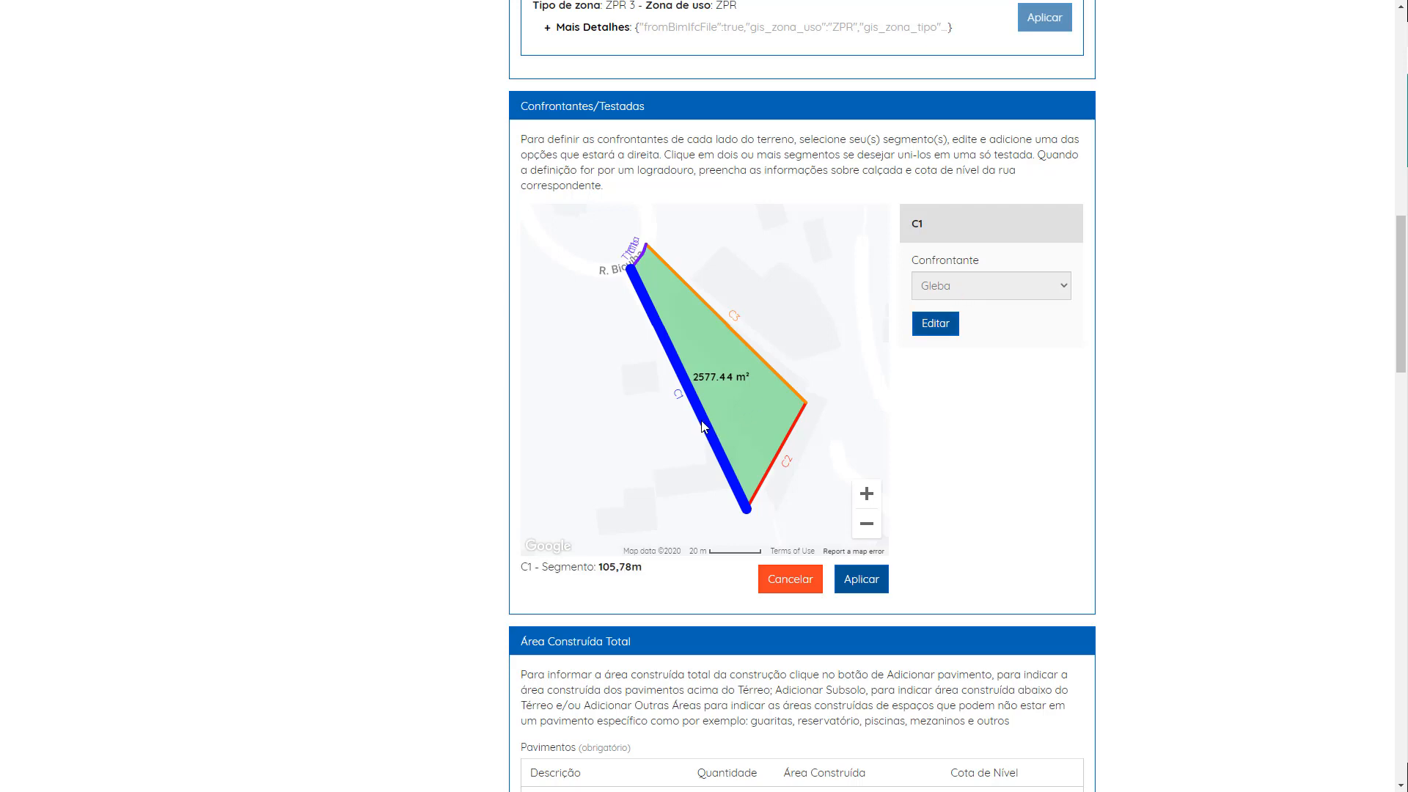
left_click(947, 328)
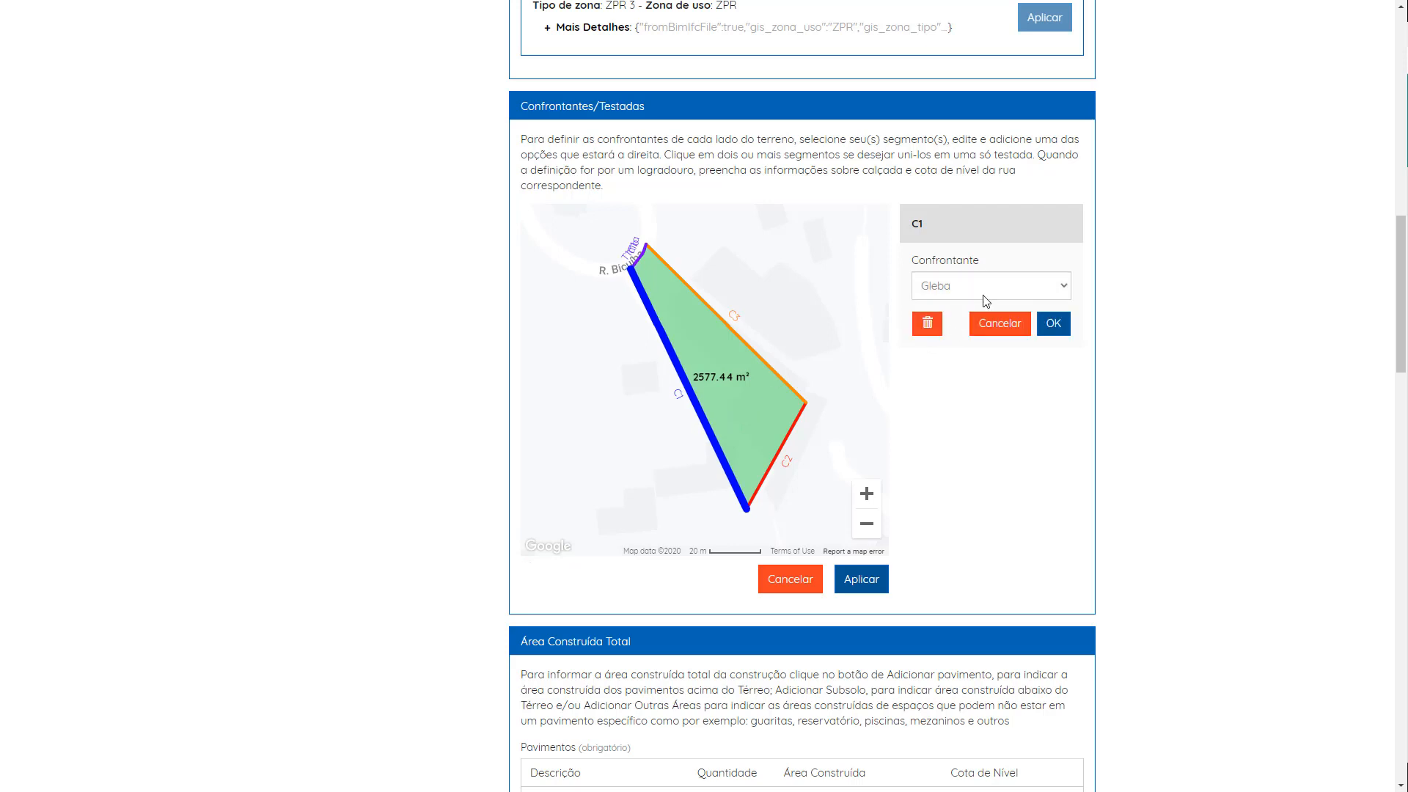
left_click(985, 300)
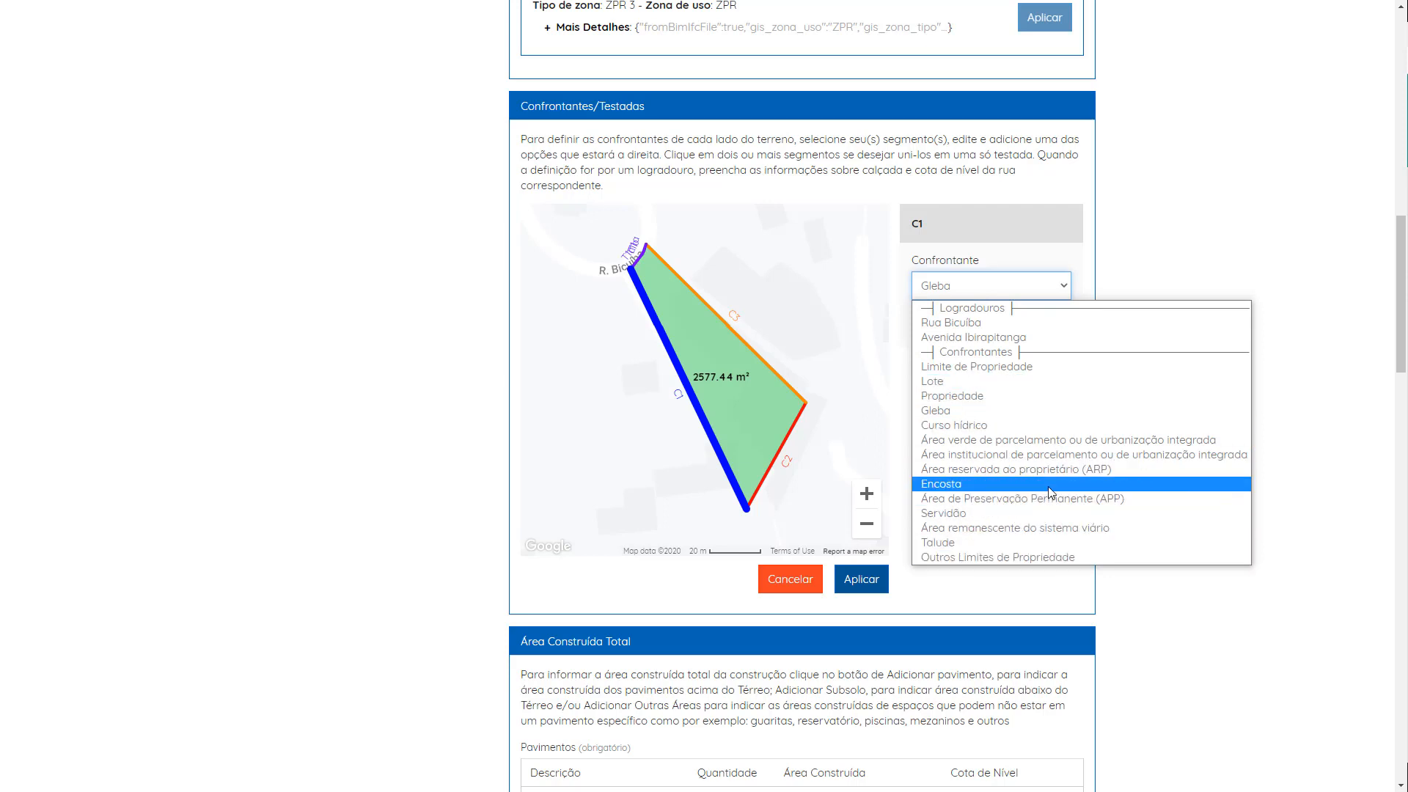
left_click(1061, 279)
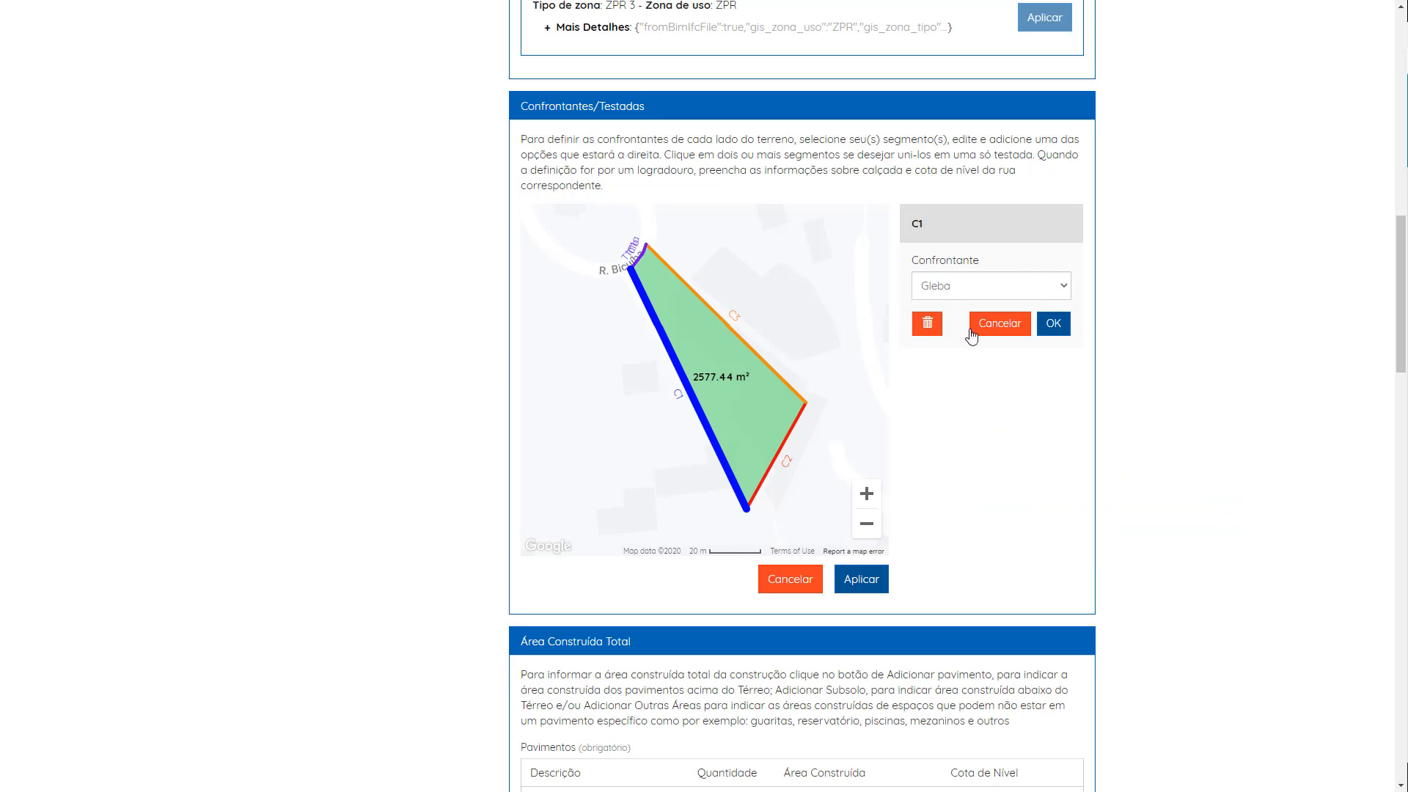
left_click(975, 289)
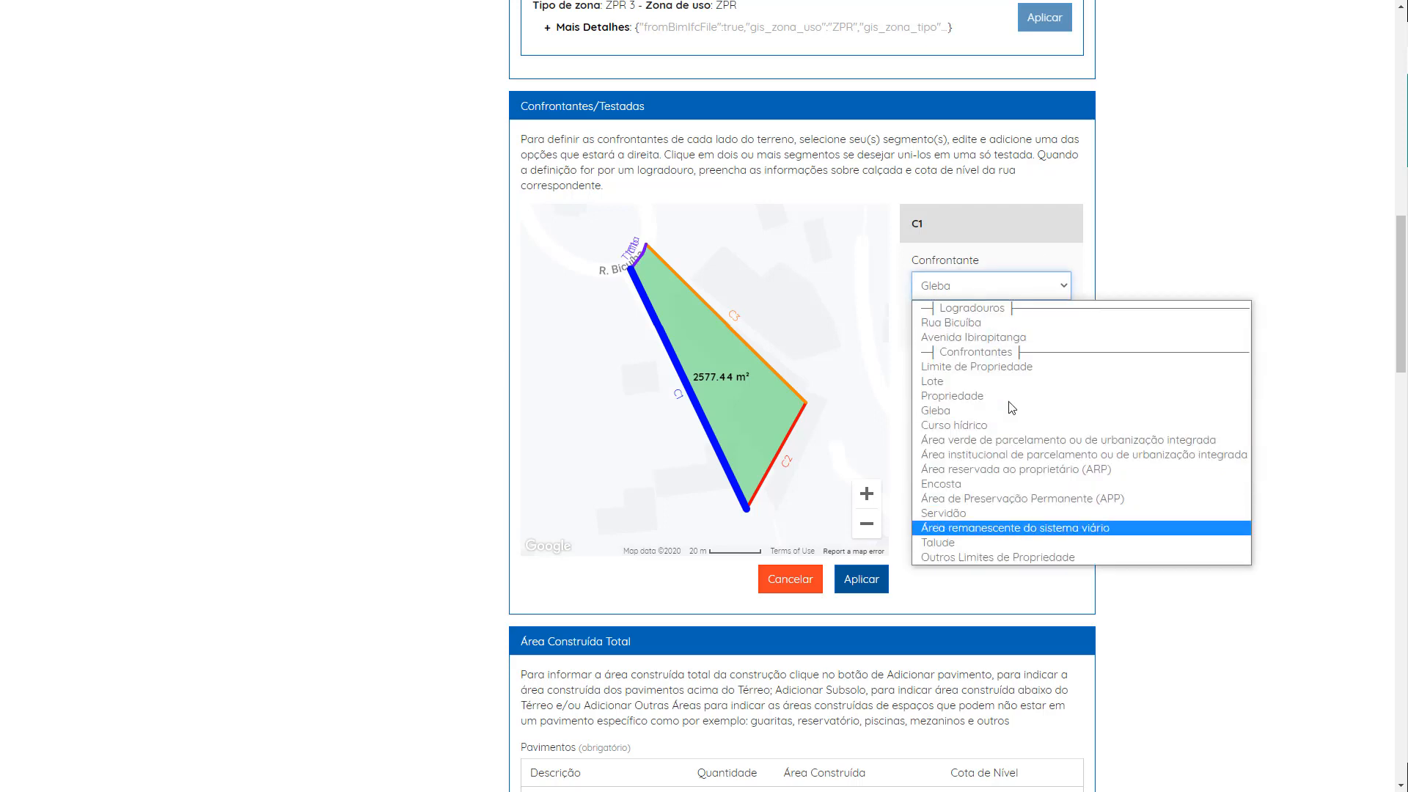
left_click(1049, 289)
left_click(1054, 411)
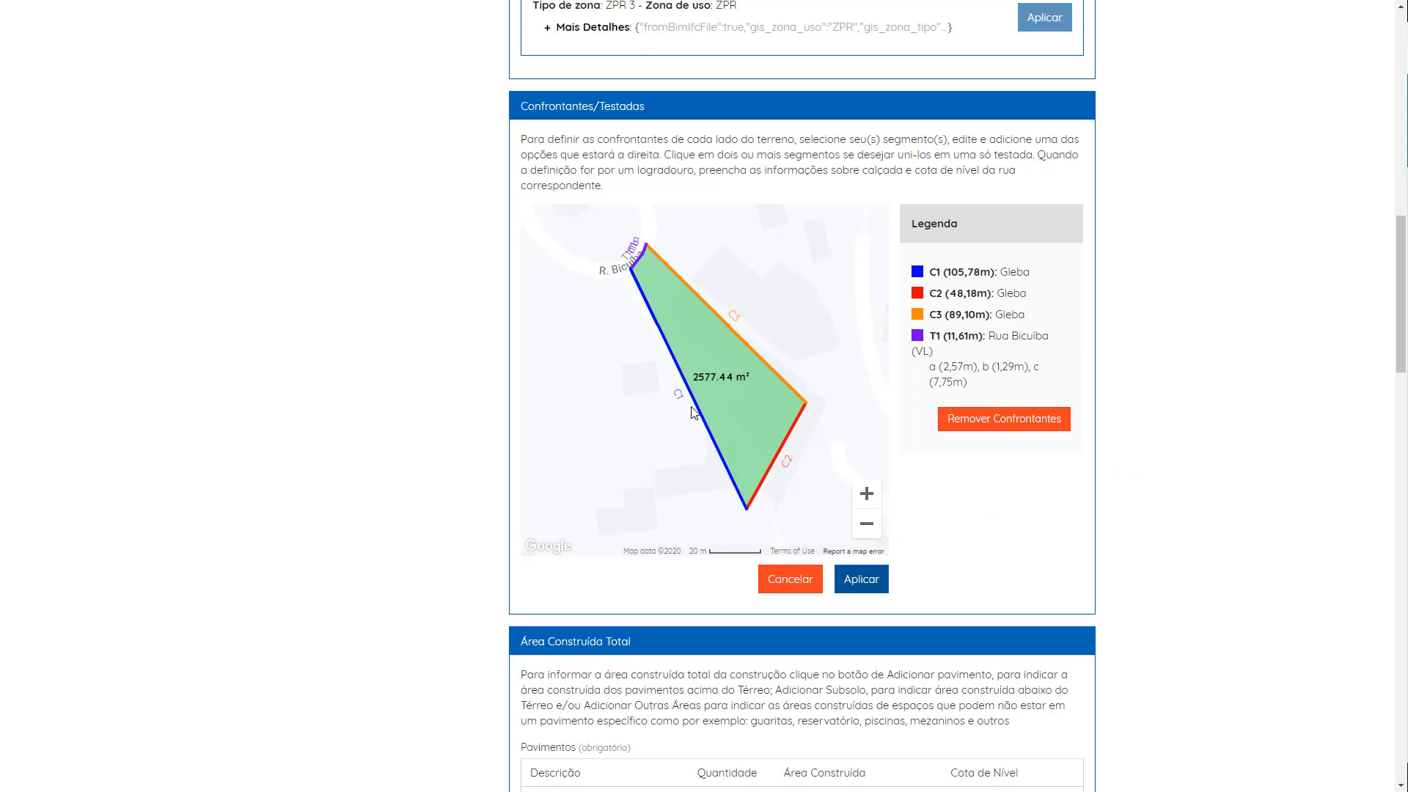
Step: Open frontage T1 along Rua Biculba for editing and set its confrontante to Rua Biculba
scroll(632, 245, "up", 1)
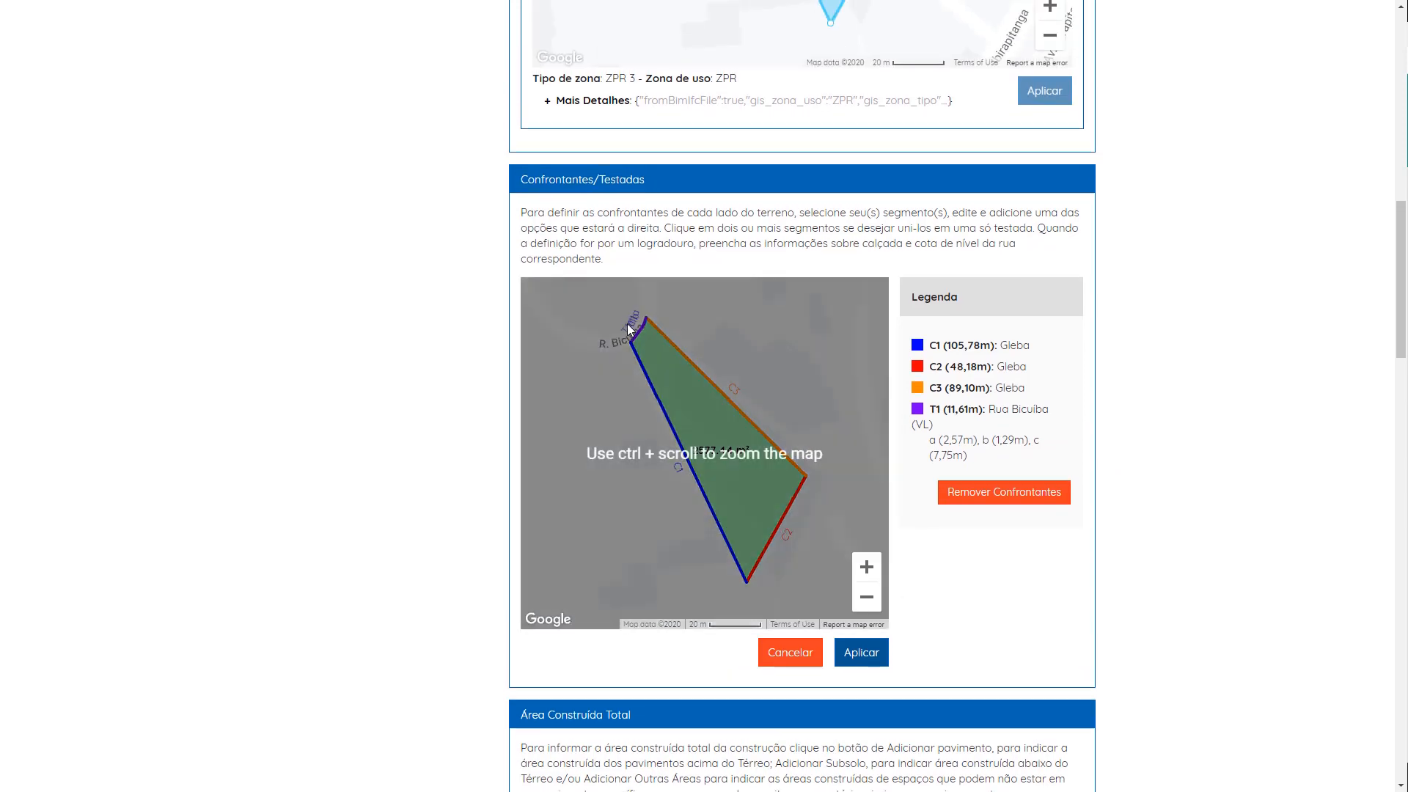
left_click(873, 570)
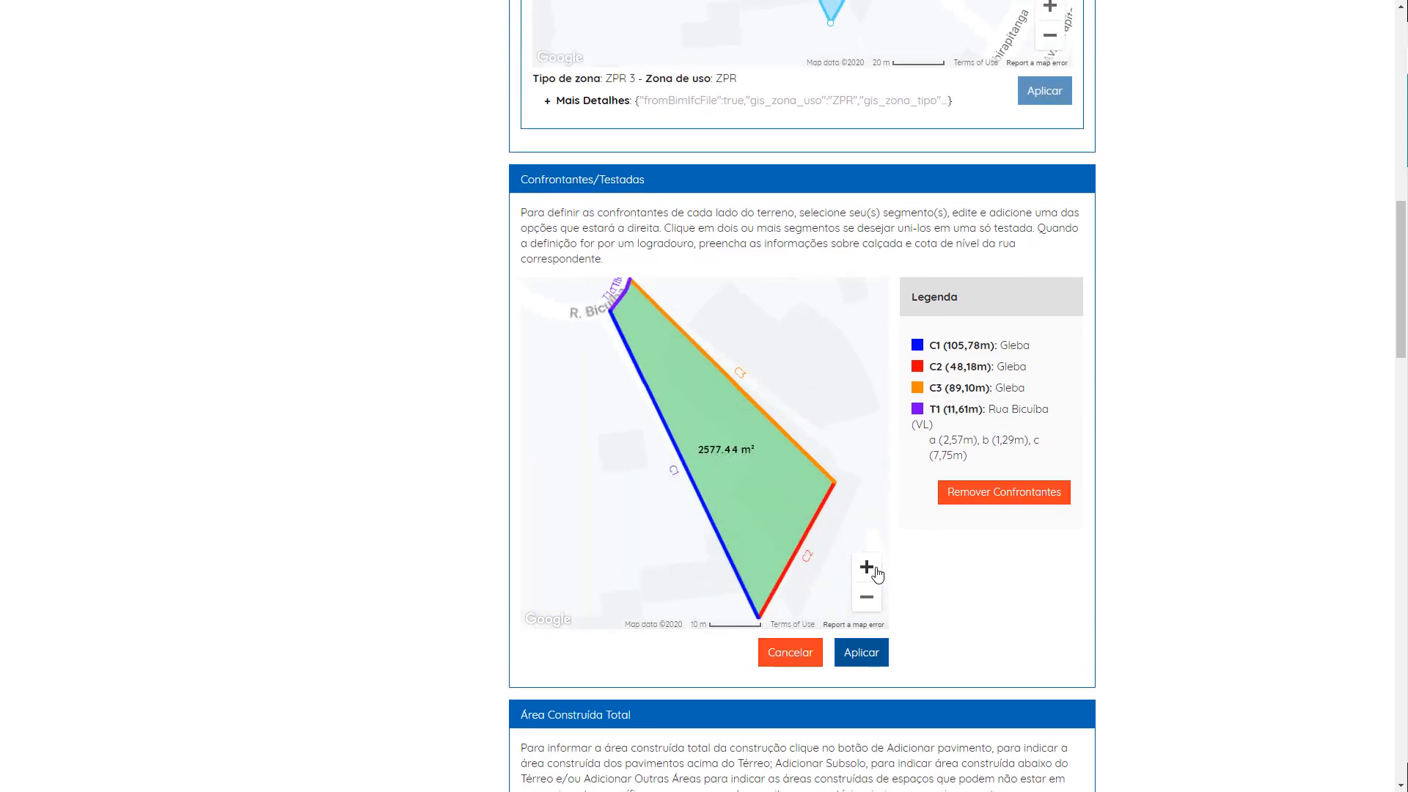
left_click(872, 570)
left_click_drag(677, 334, 812, 575)
left_click_drag(763, 449, 786, 503)
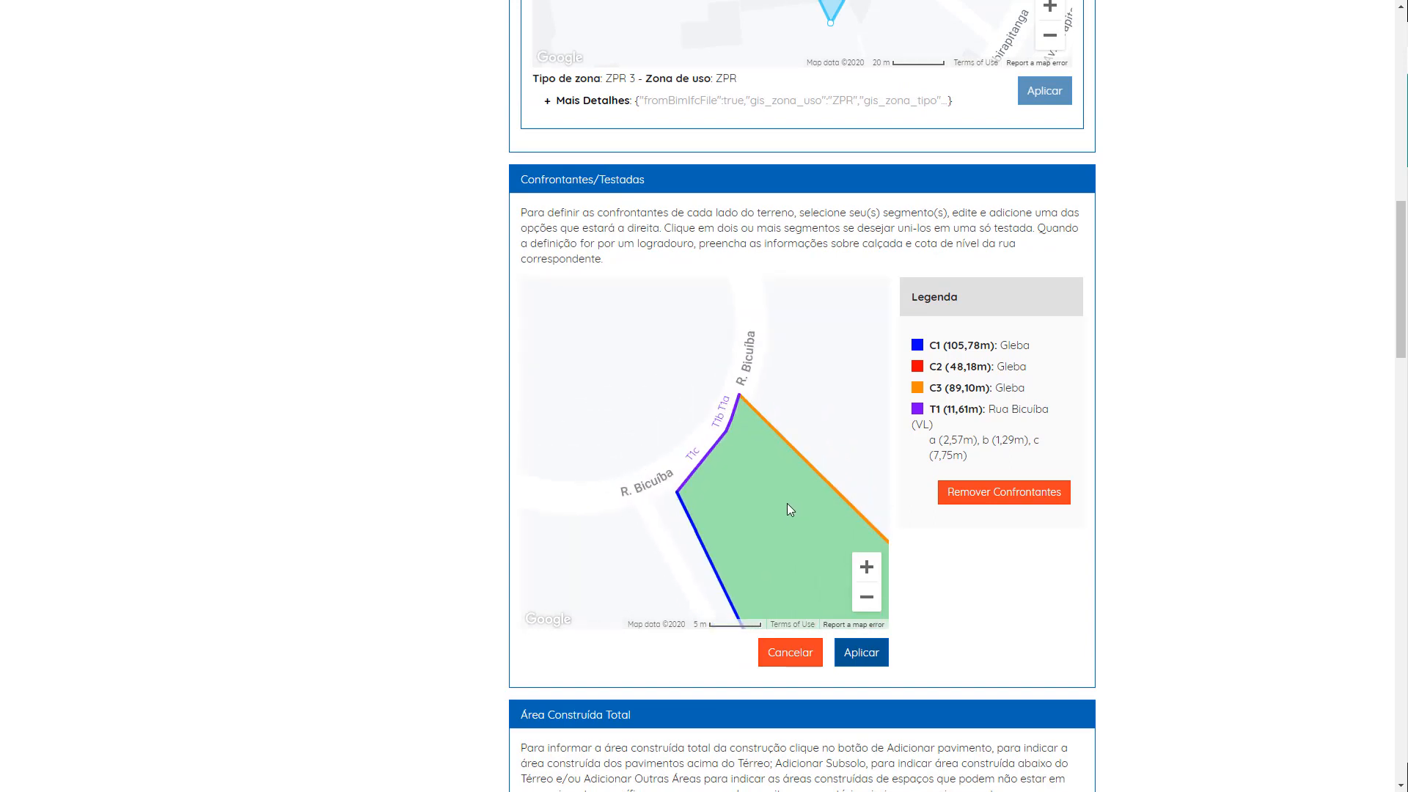
left_click(699, 459)
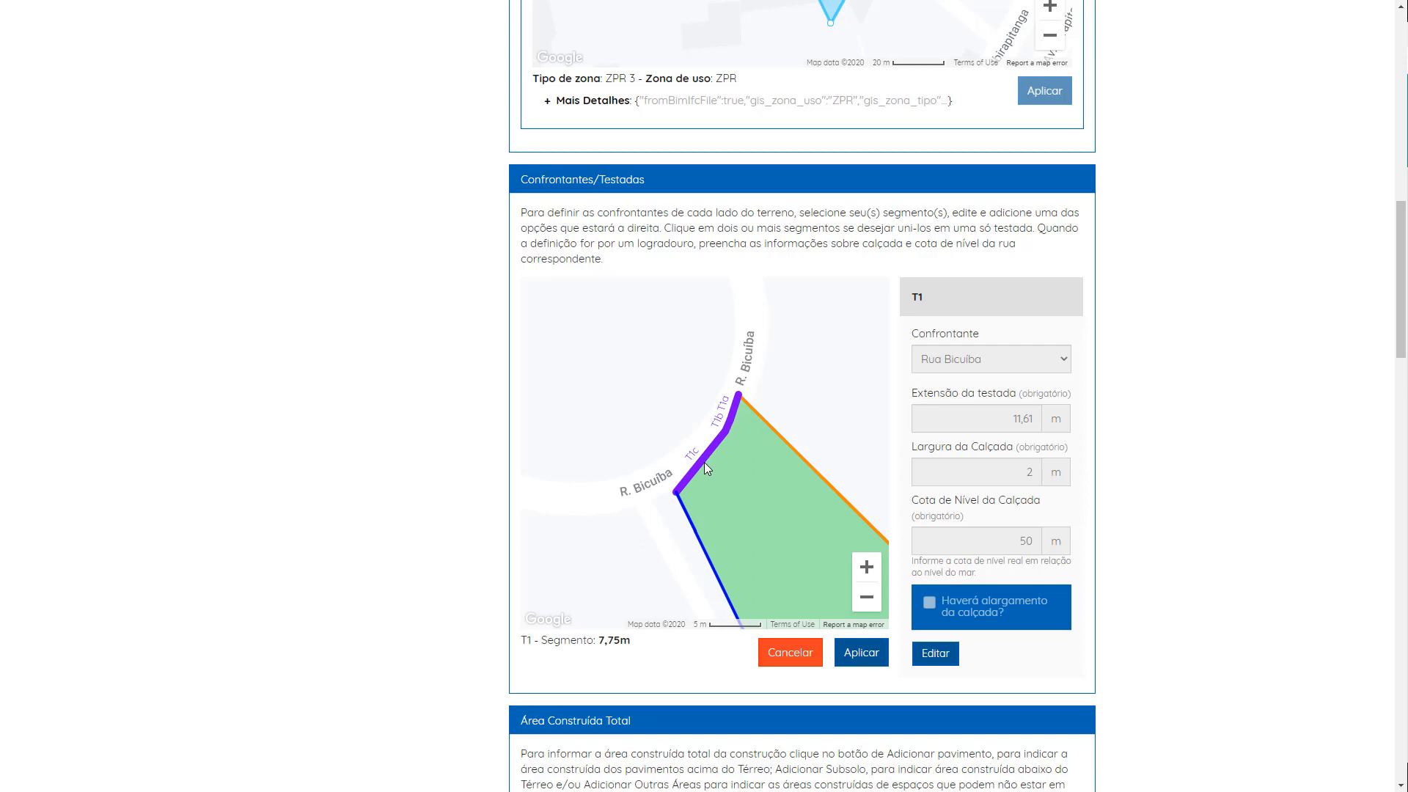
left_click(734, 419)
left_click(936, 656)
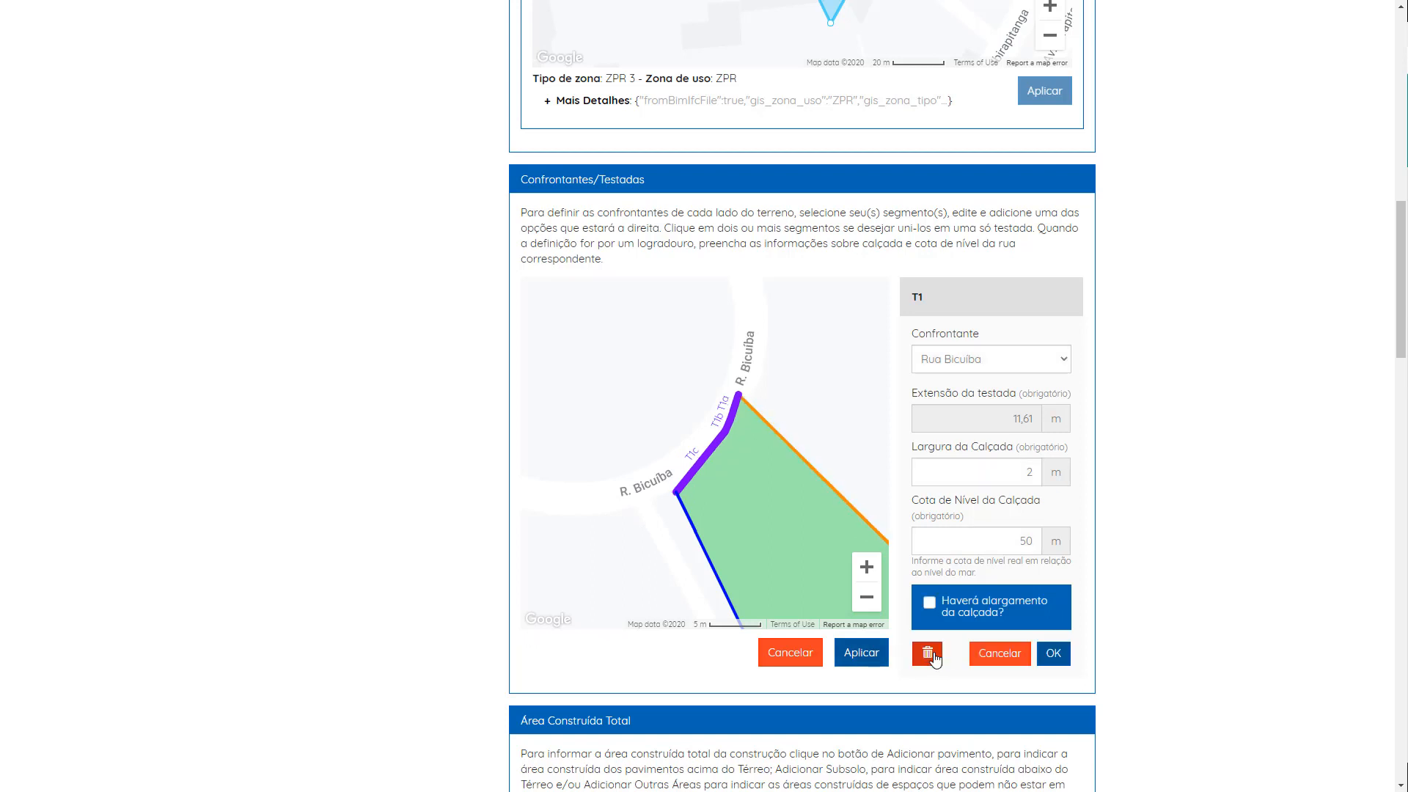
left_click(1004, 365)
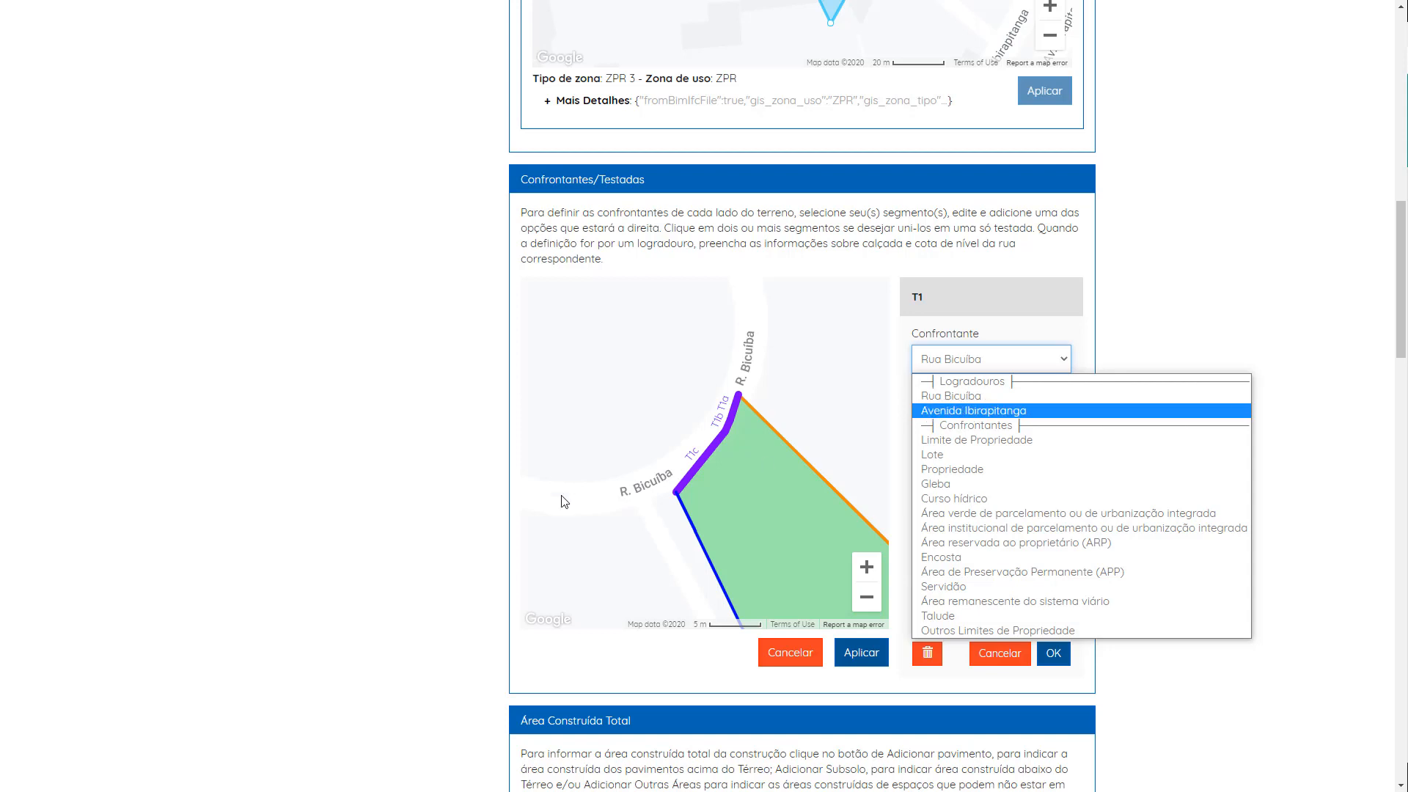
left_click(935, 397)
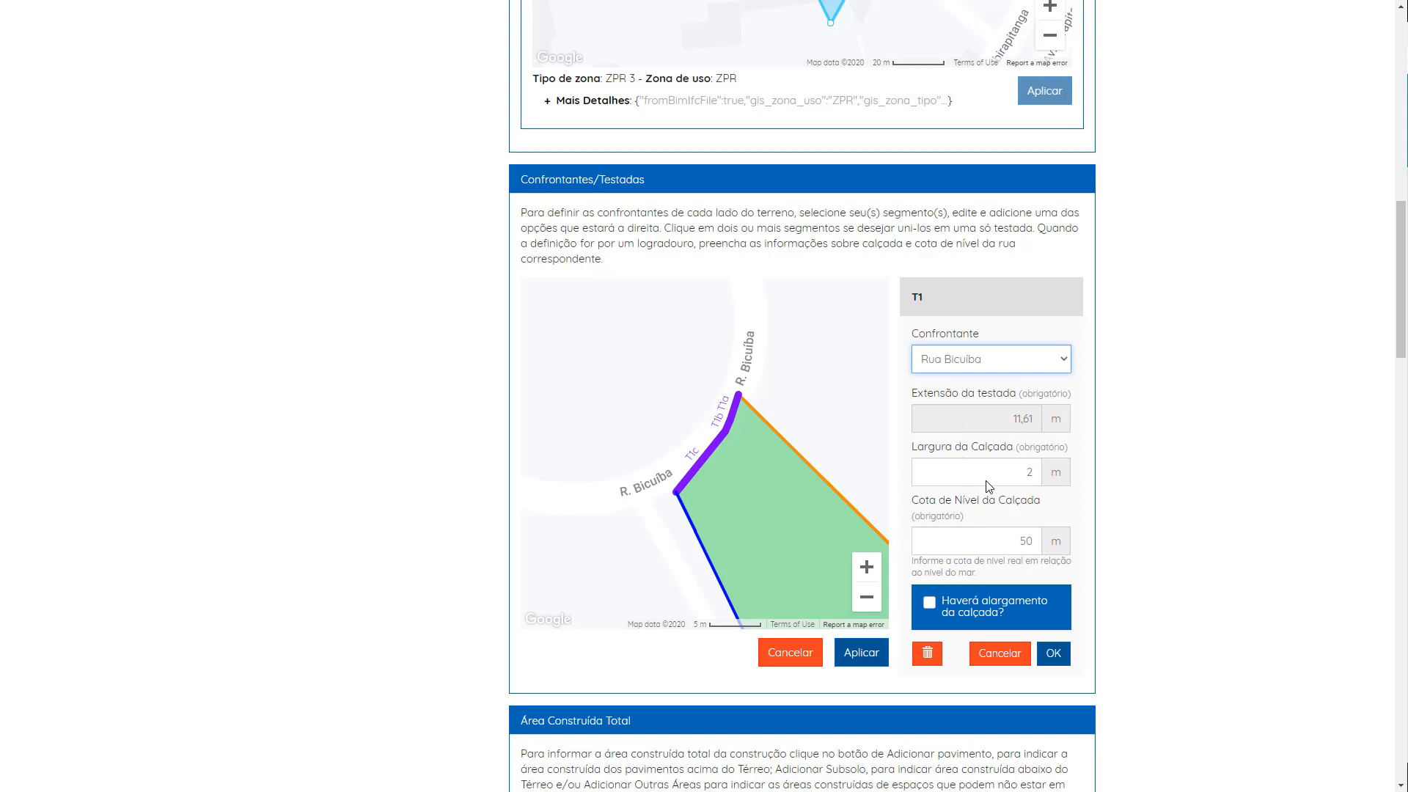
Step: Check and then uncheck the sidewalk widening option for frontage T1
double_click(1026, 473)
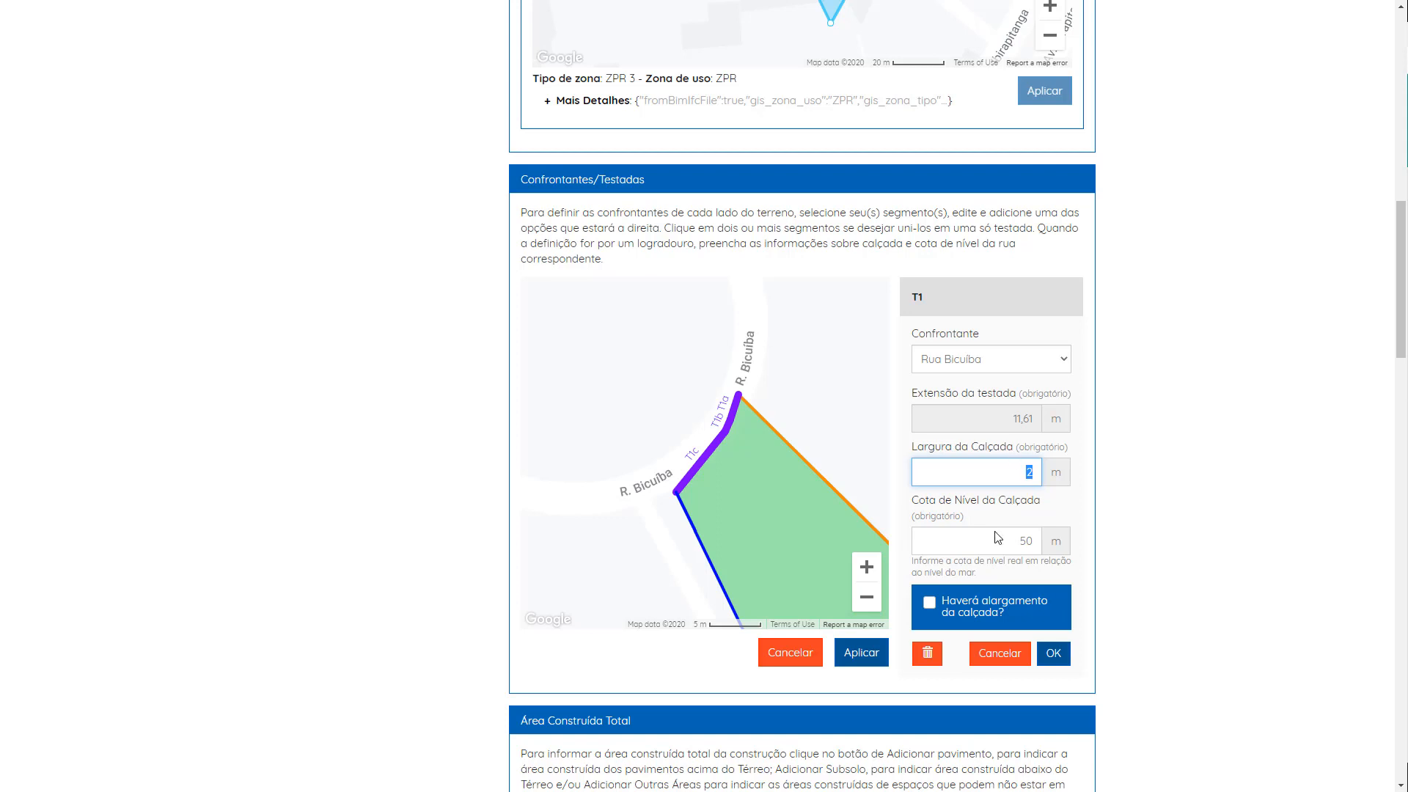
left_click(946, 609)
scroll(946, 513, "down", 3)
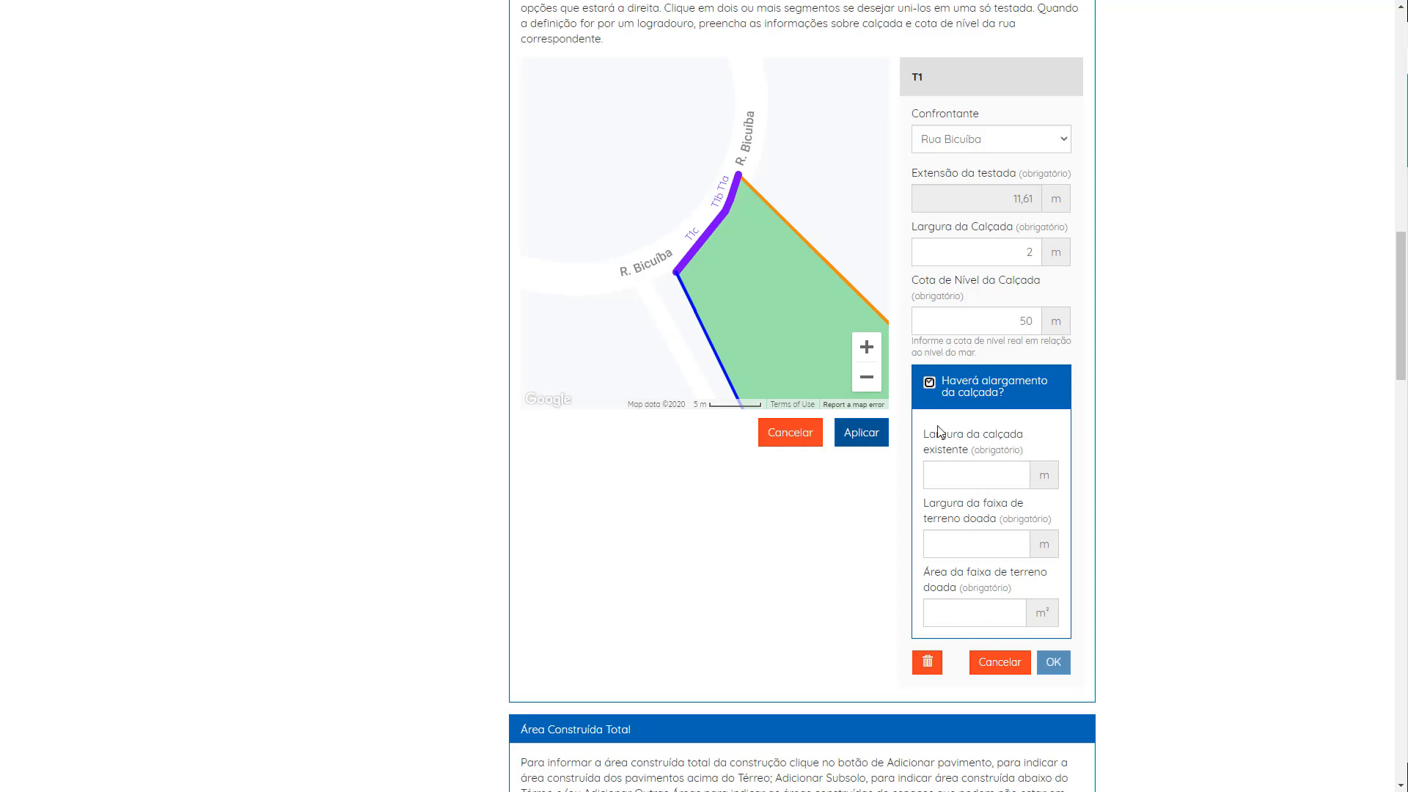
left_click(935, 401)
scroll(946, 469, "up", 4)
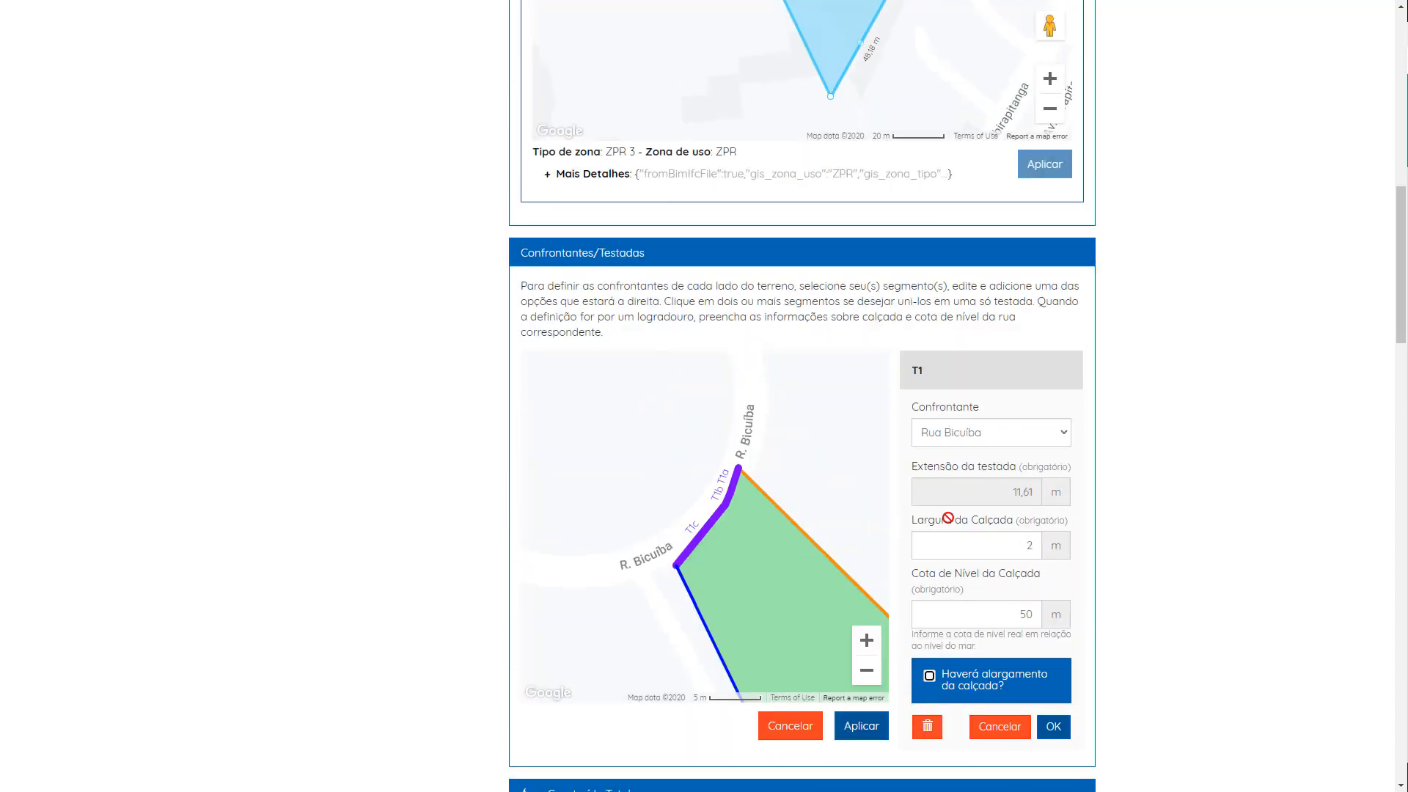
scroll(847, 540, "down", 2)
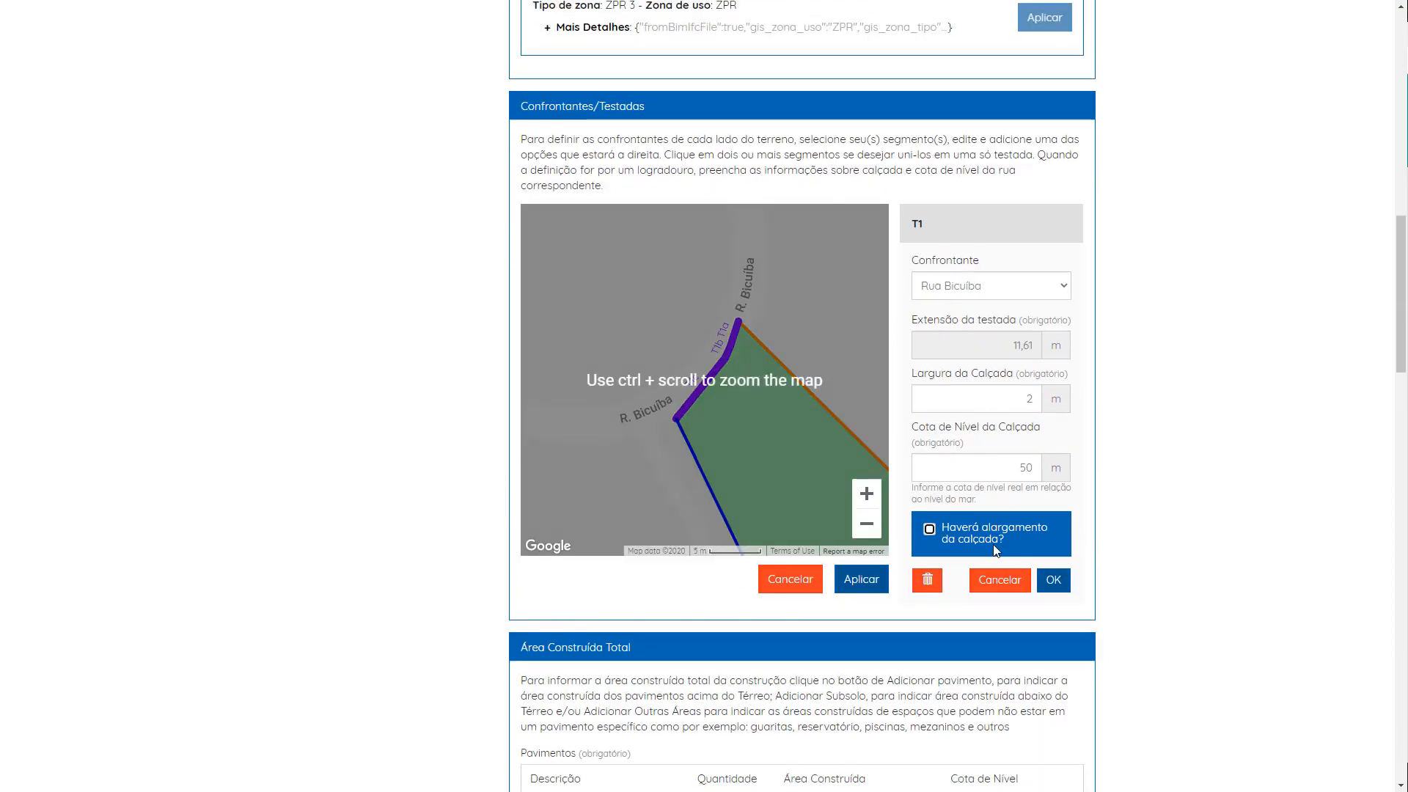
Step: Confirm the T1 frontage edit and apply the confrontante definitions, accepting the confirmation
left_click(1051, 579)
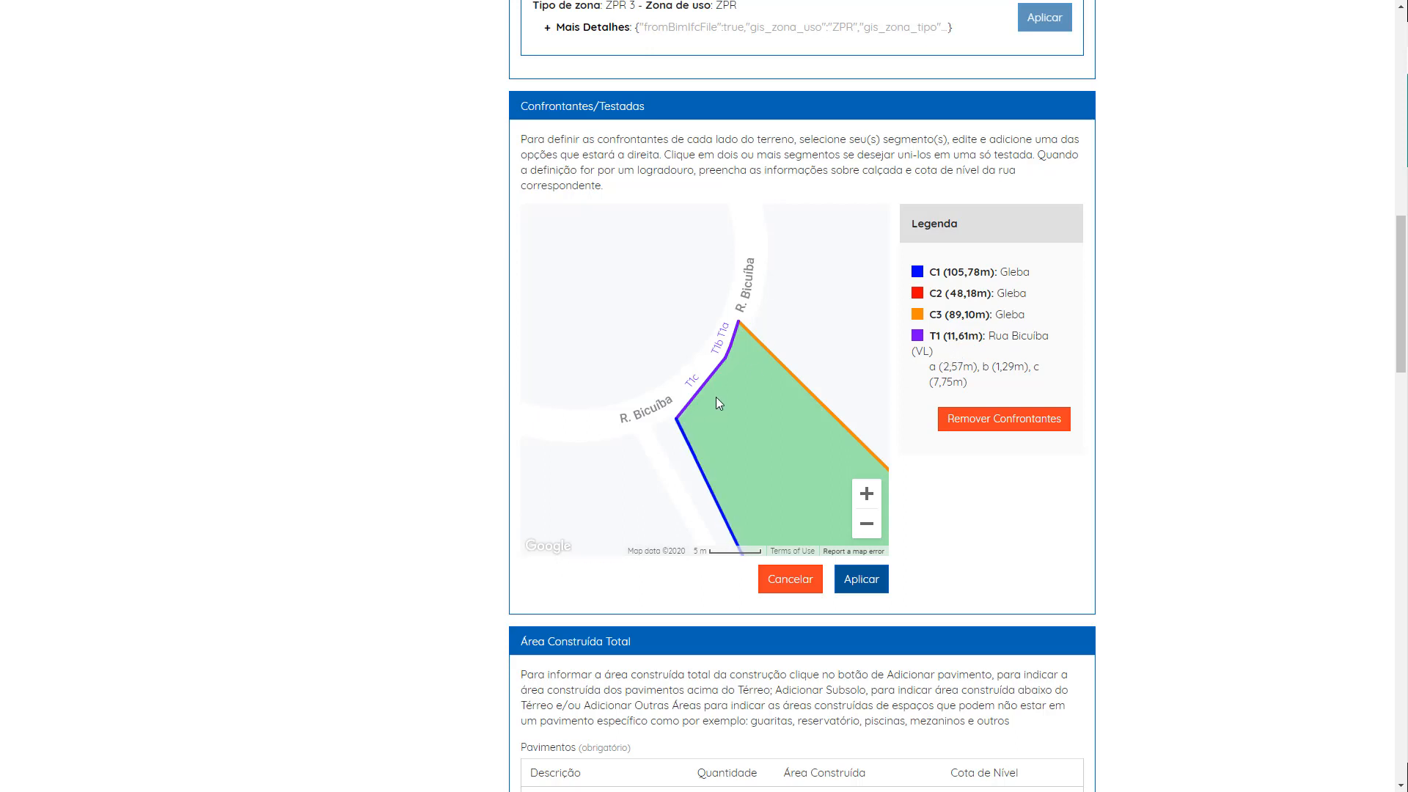
left_click(867, 582)
left_click(762, 98)
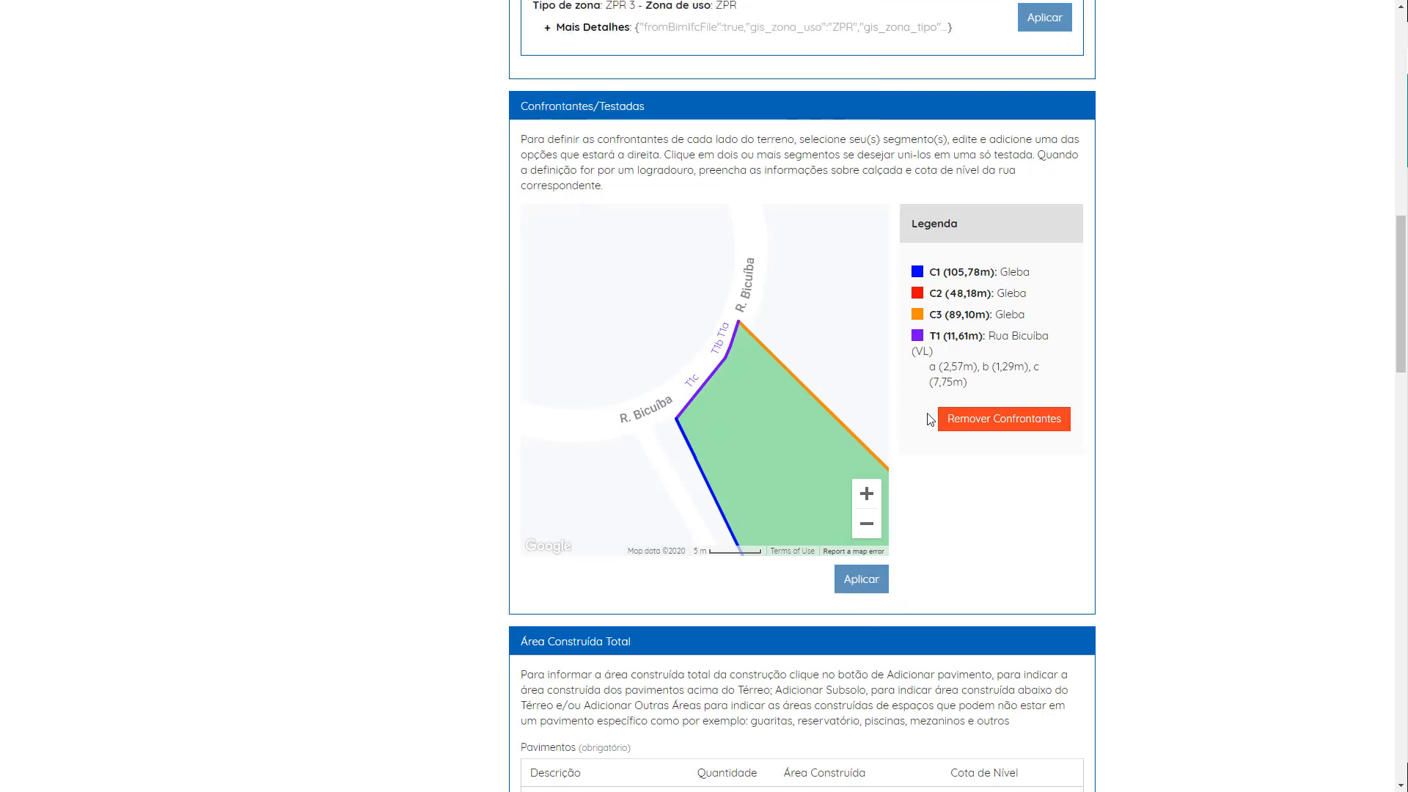
Step: Review the floors and built areas listed in the Área Construída Total and Garagens sections
scroll(930, 449, "down", 6)
scroll(935, 449, "down", 2)
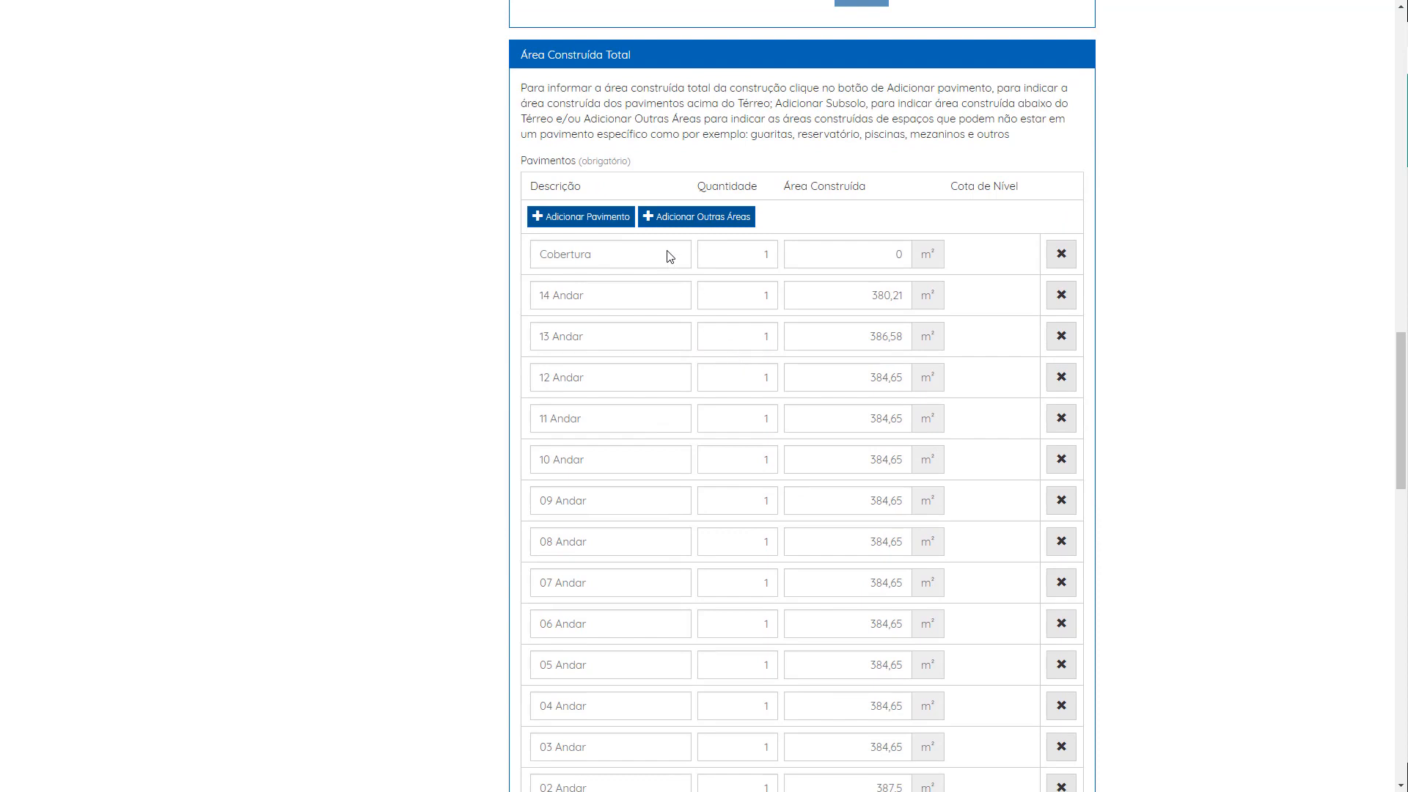
scroll(666, 279, "down", 1)
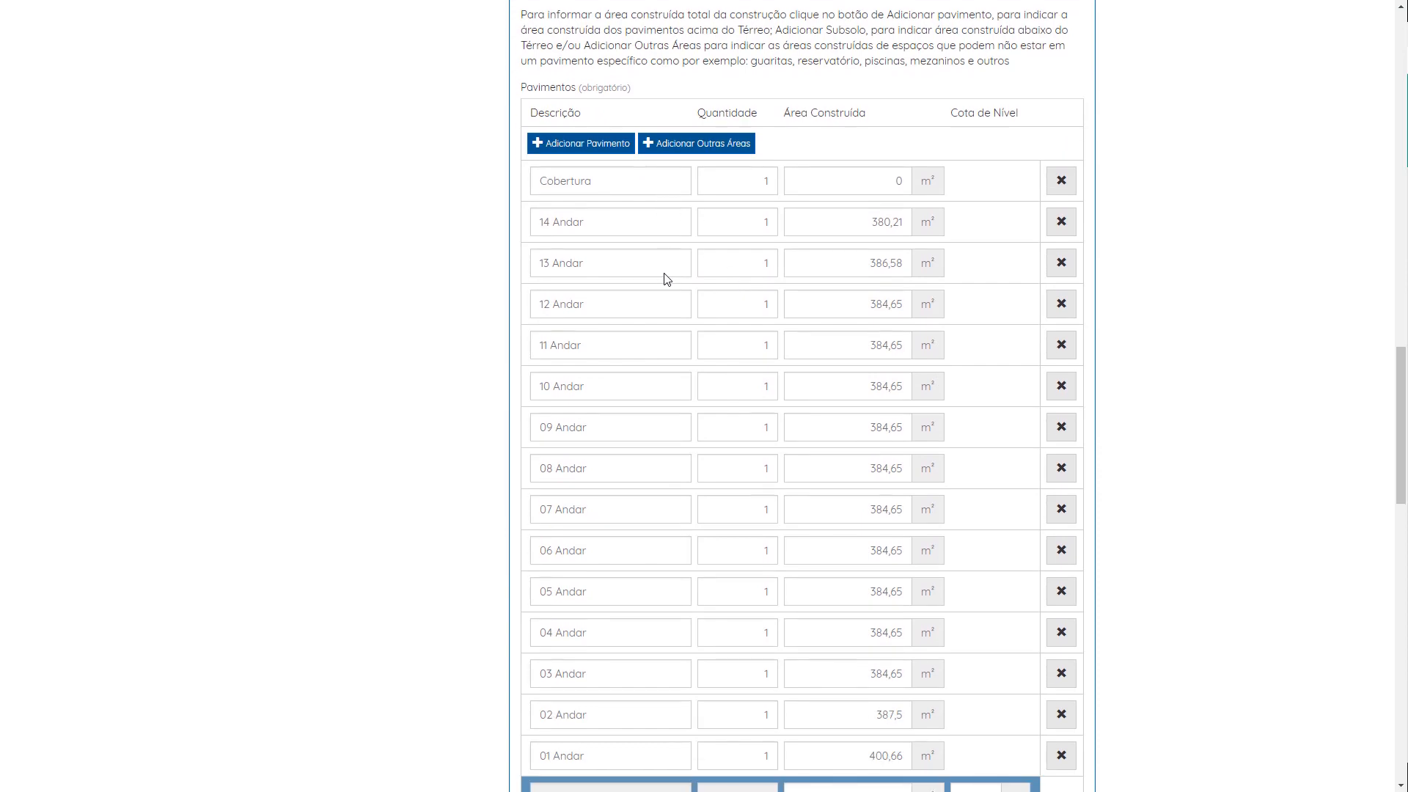
scroll(668, 277, "down", 6)
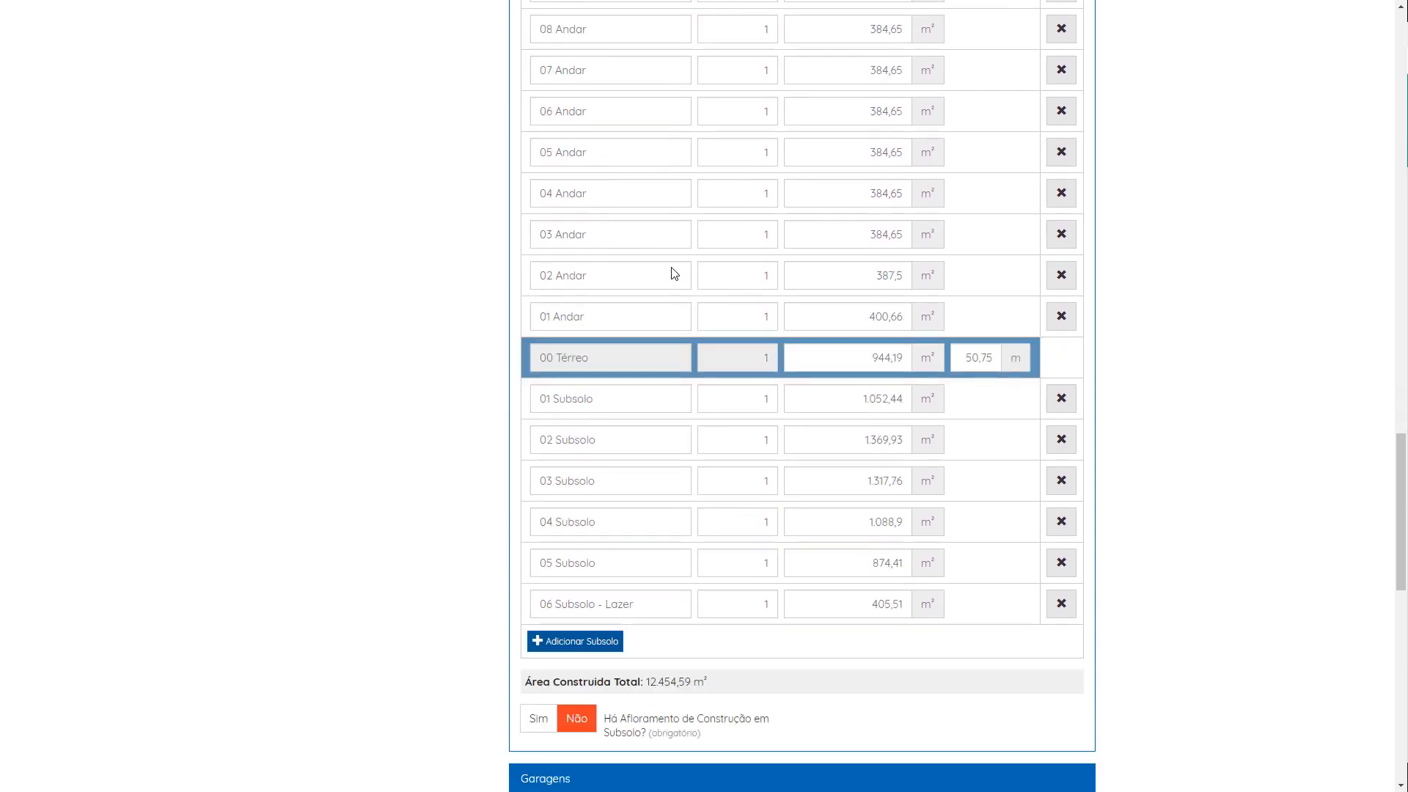
scroll(886, 588, "up", 6)
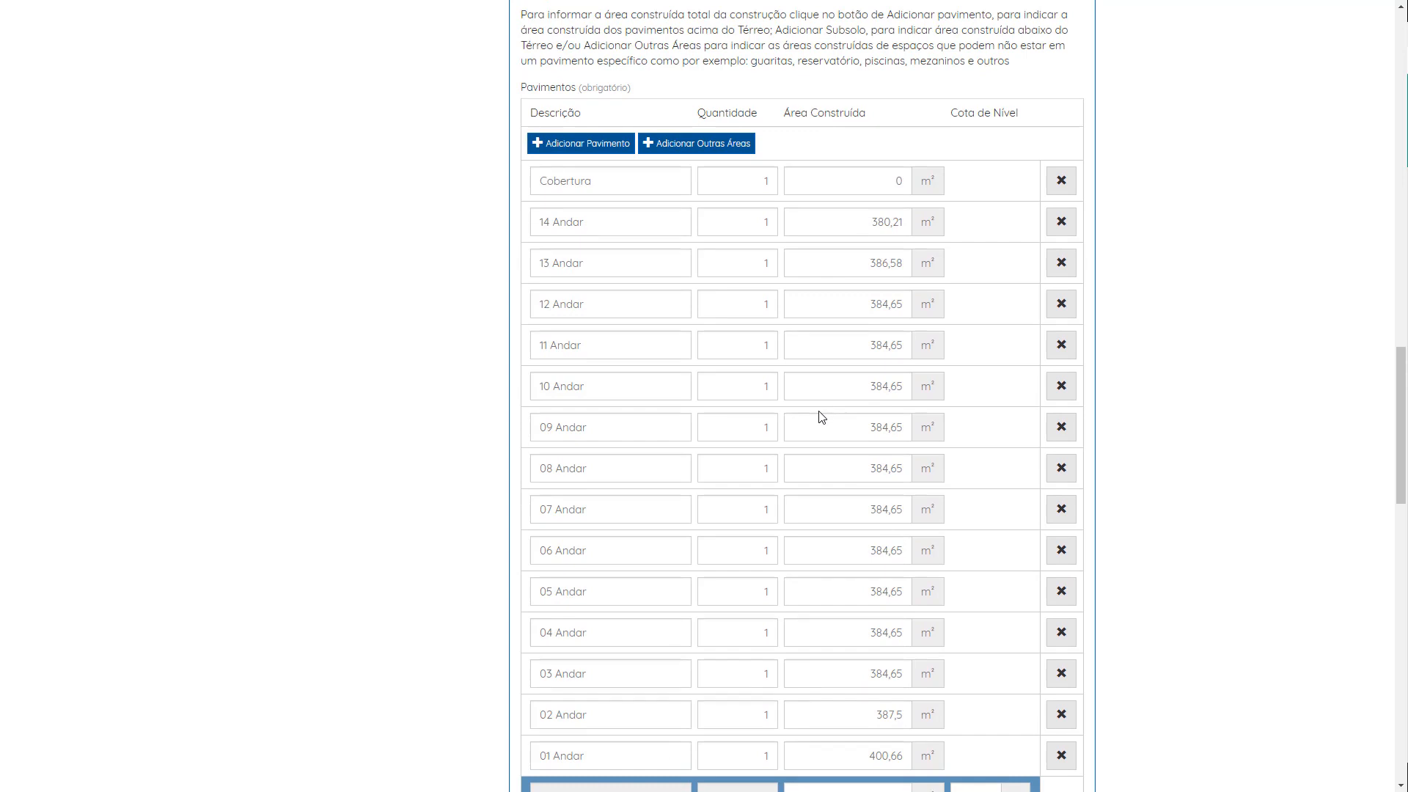
scroll(827, 413, "down", 3)
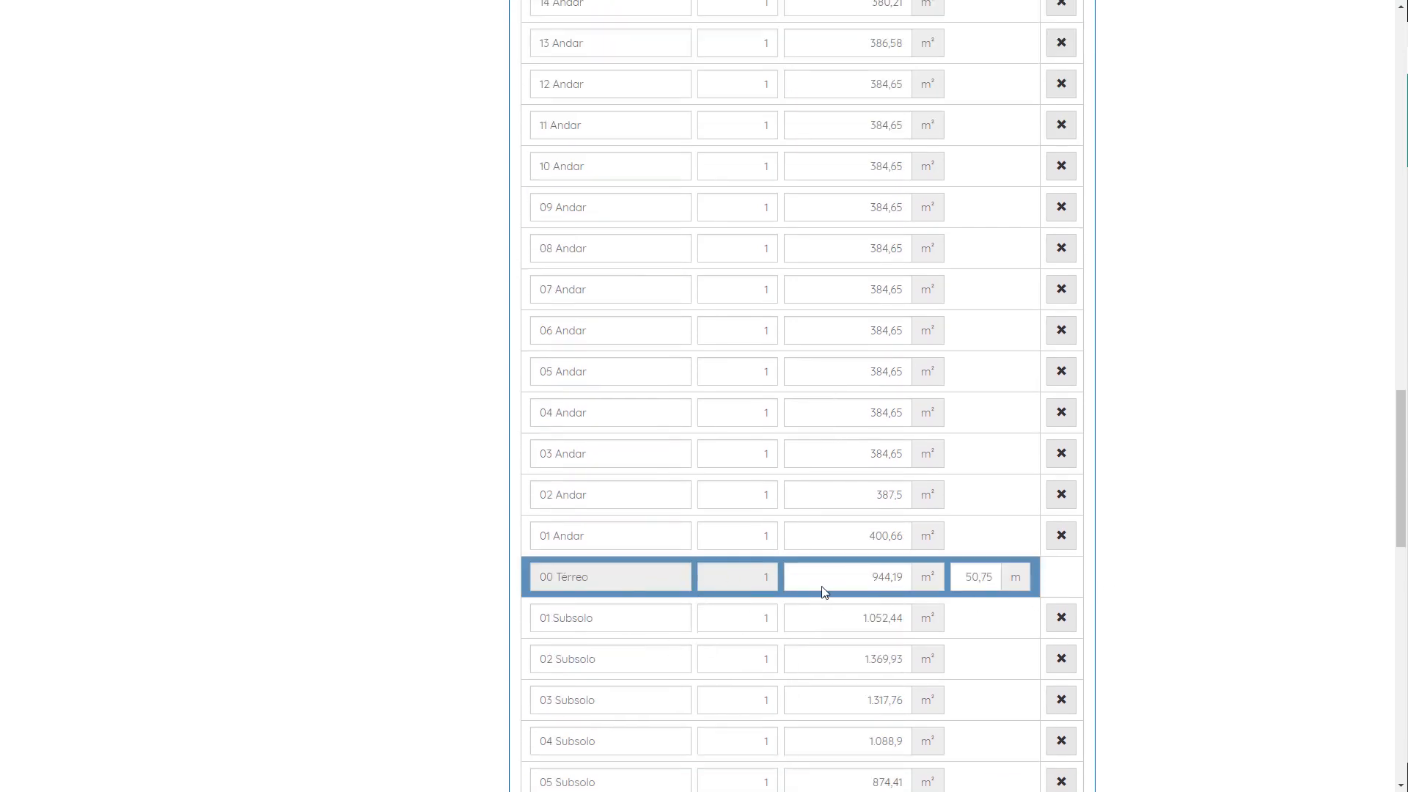
scroll(829, 590, "up", 3)
scroll(895, 600, "down", 3)
scroll(970, 615, "up", 3)
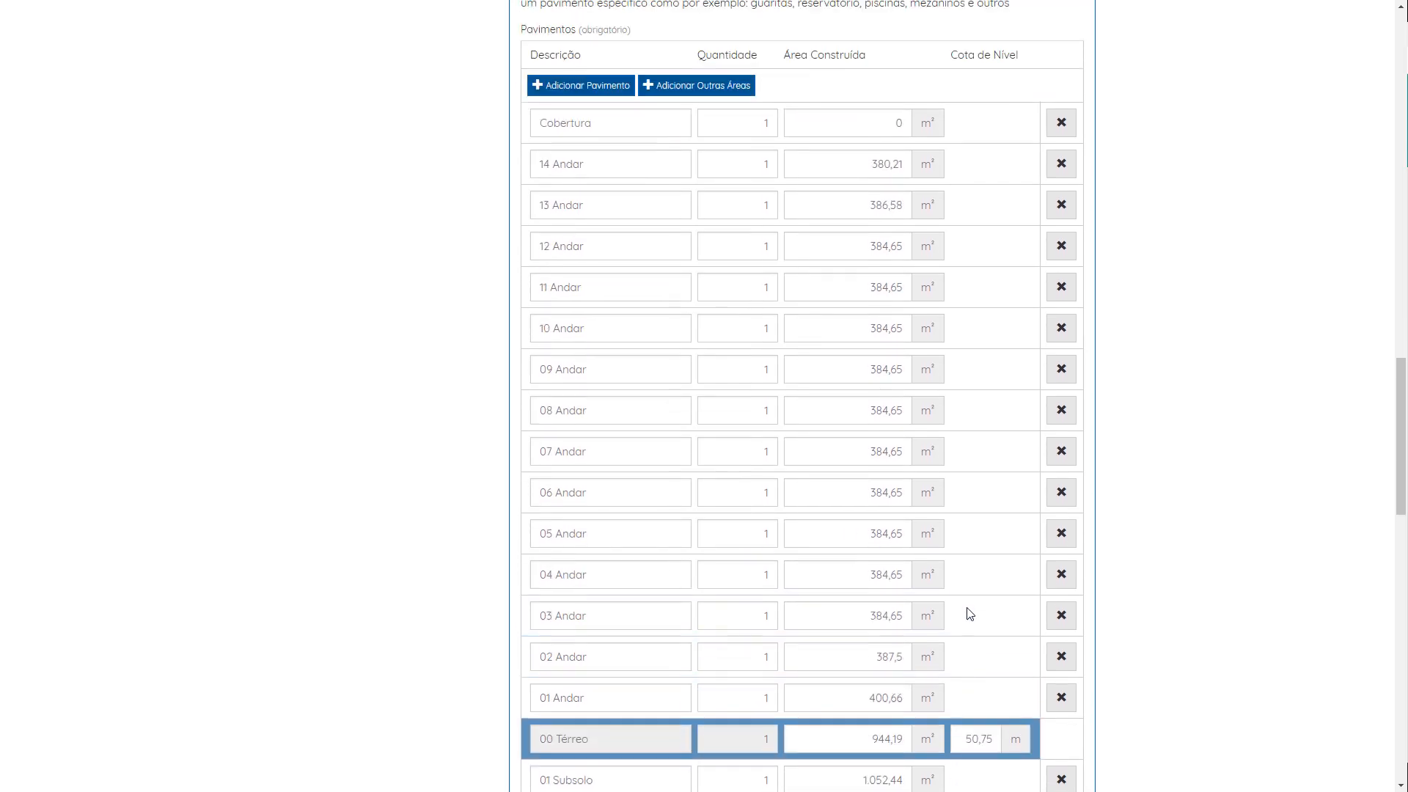
scroll(967, 628, "down", 3)
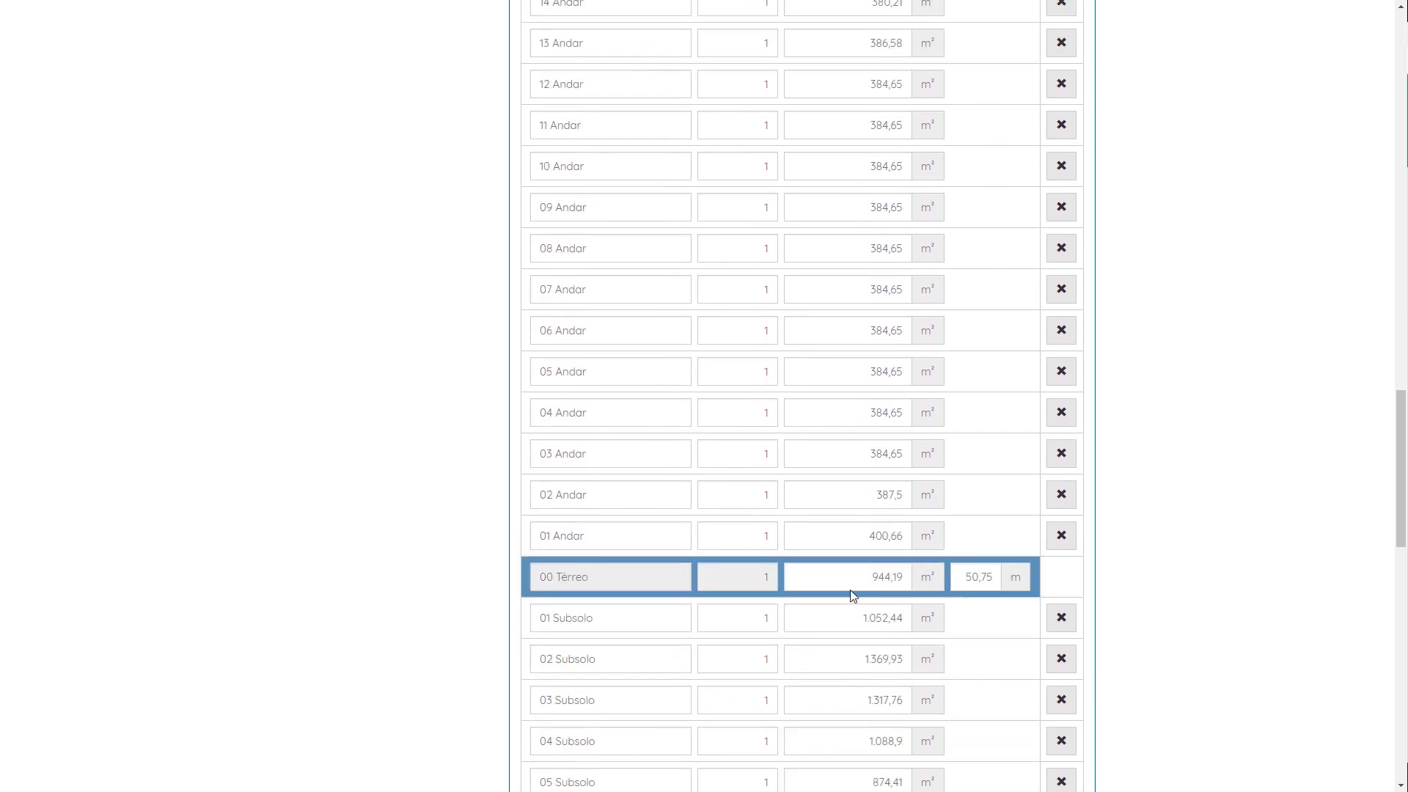
scroll(850, 591, "up", 2)
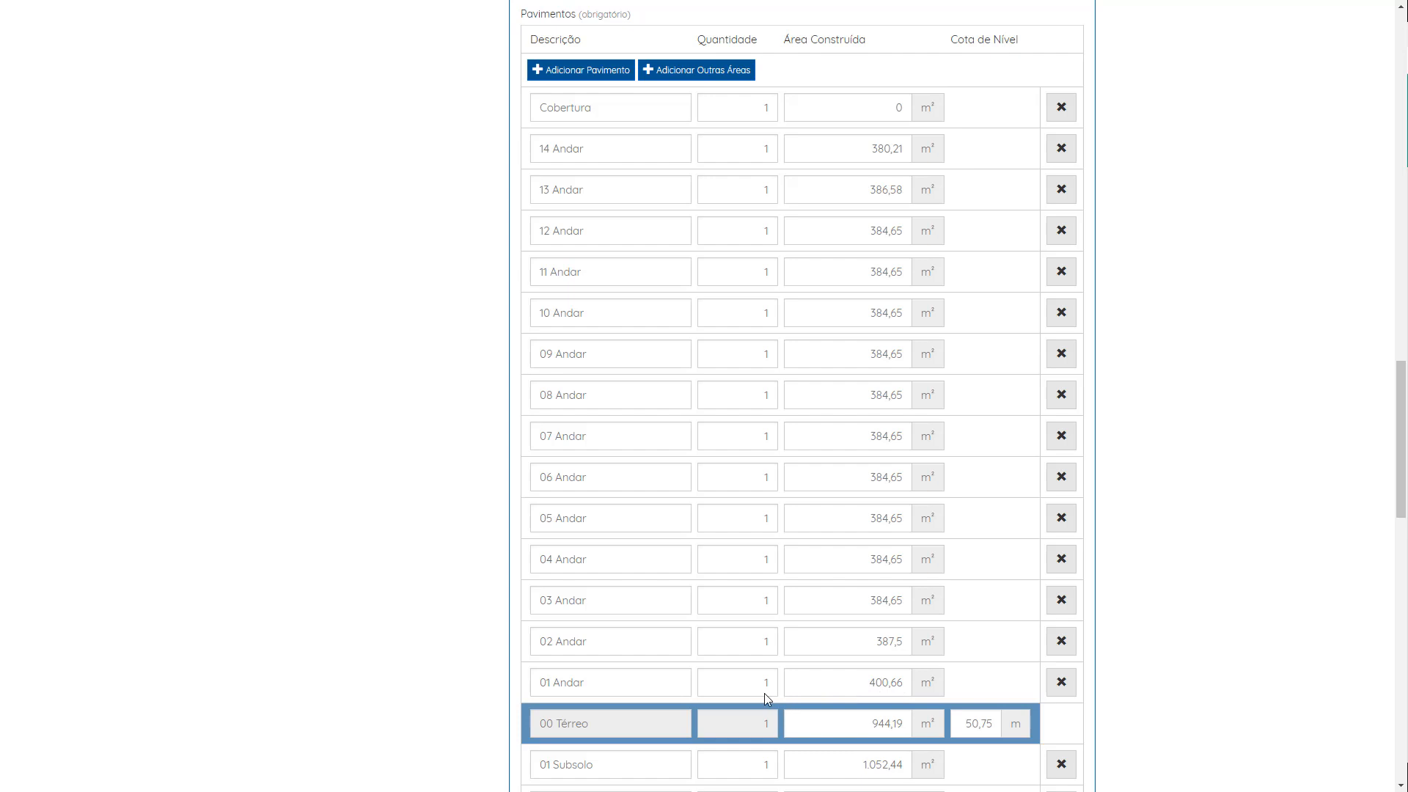
scroll(764, 693, "down", 4)
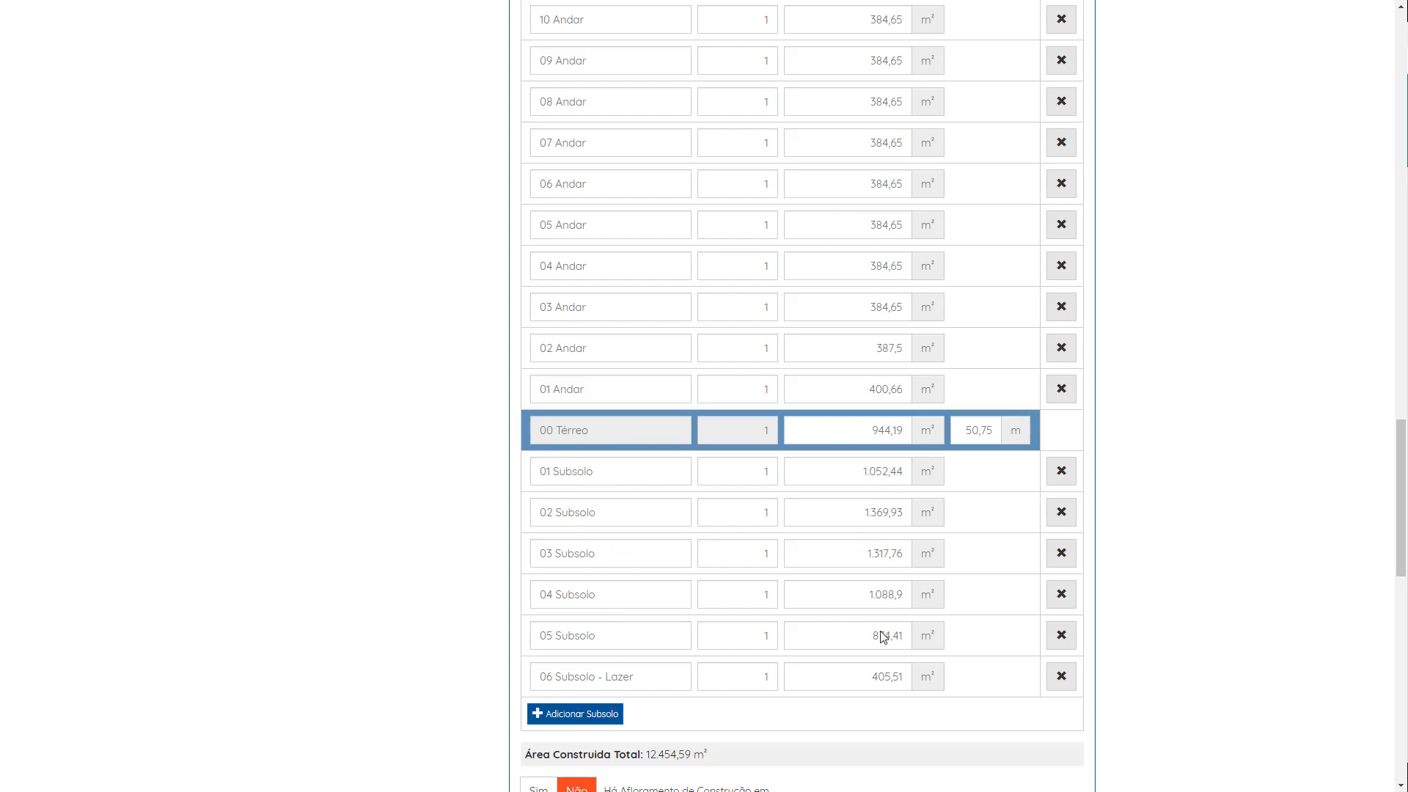
scroll(875, 663, "up", 1)
scroll(874, 666, "up", 3)
scroll(873, 663, "down", 4)
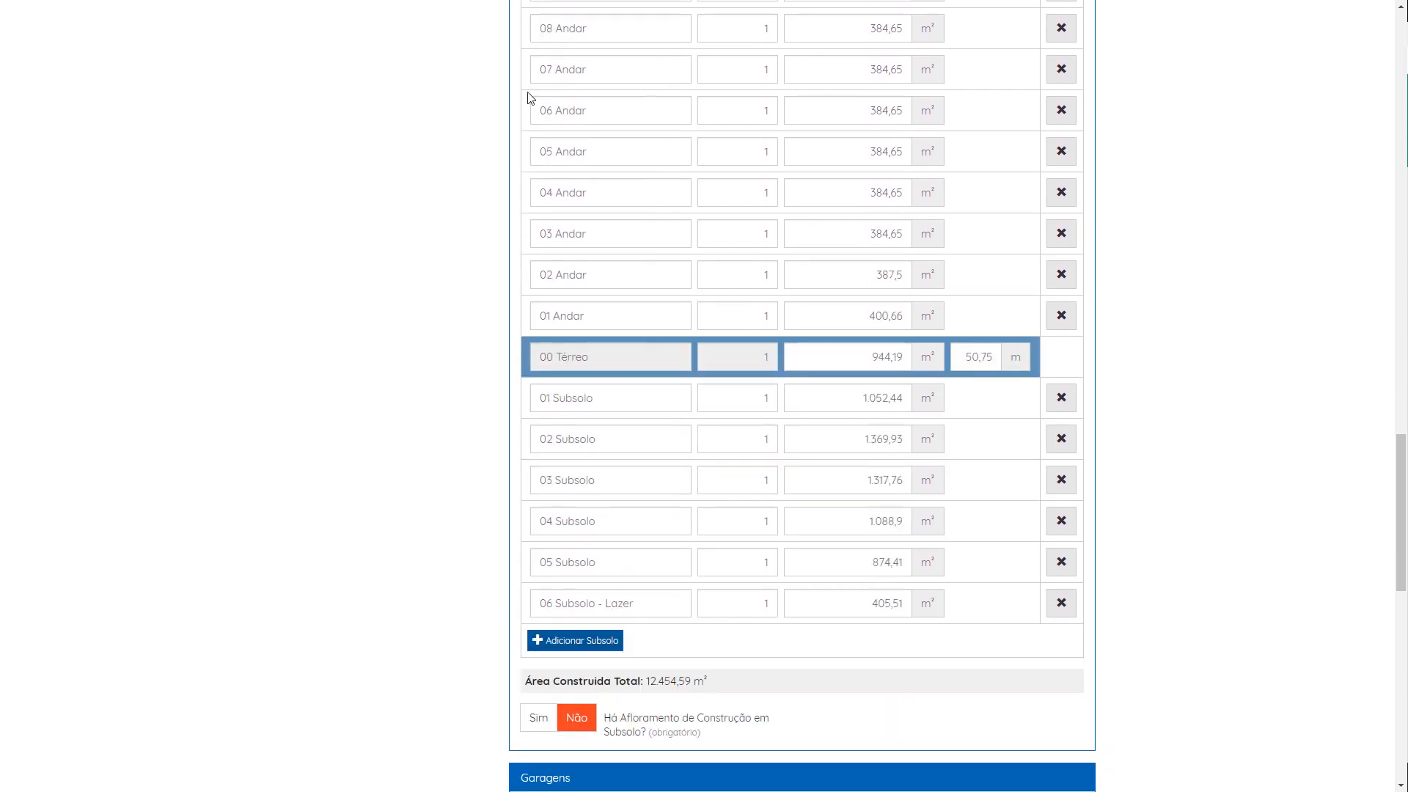
scroll(794, 323, "up", 3)
scroll(769, 438, "down", 6)
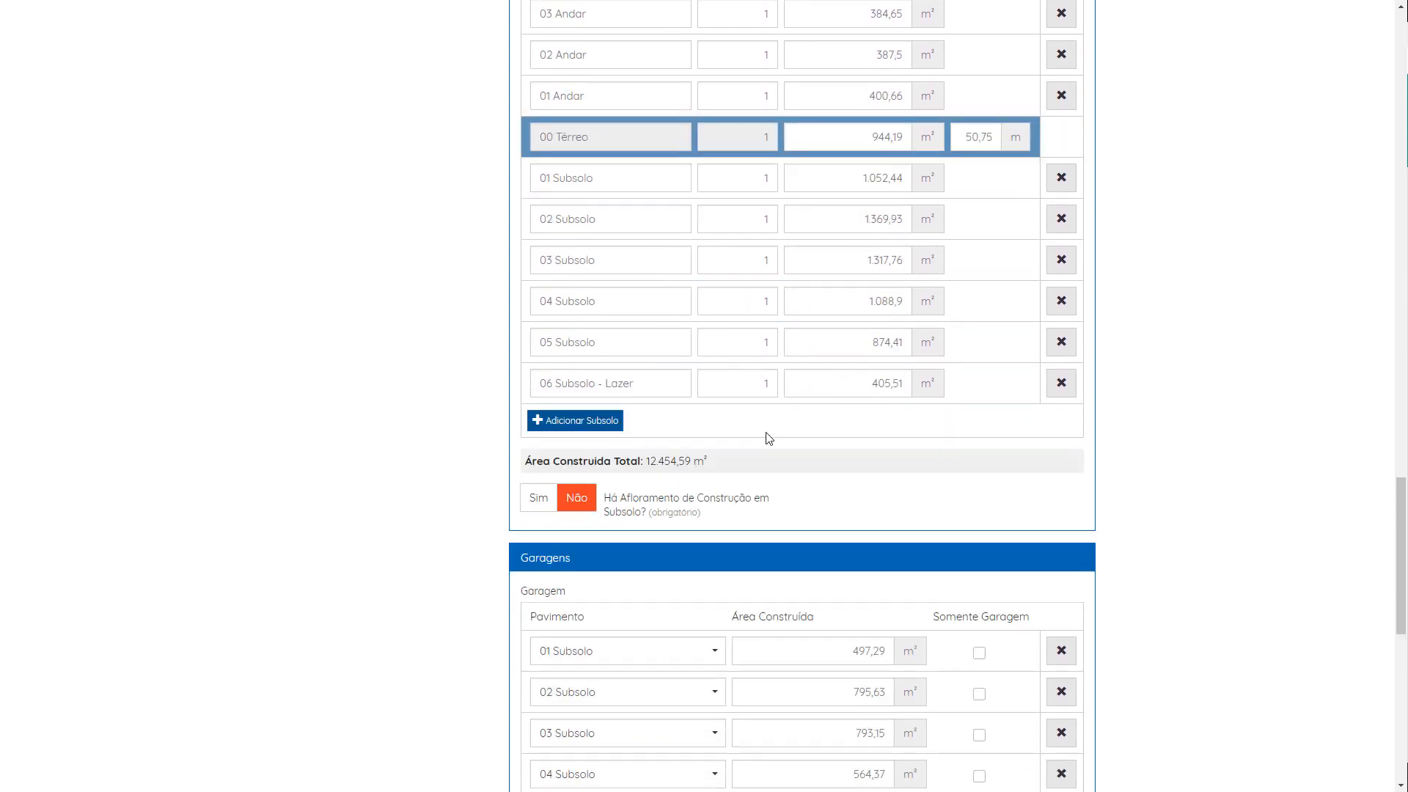
scroll(769, 437, "down", 2)
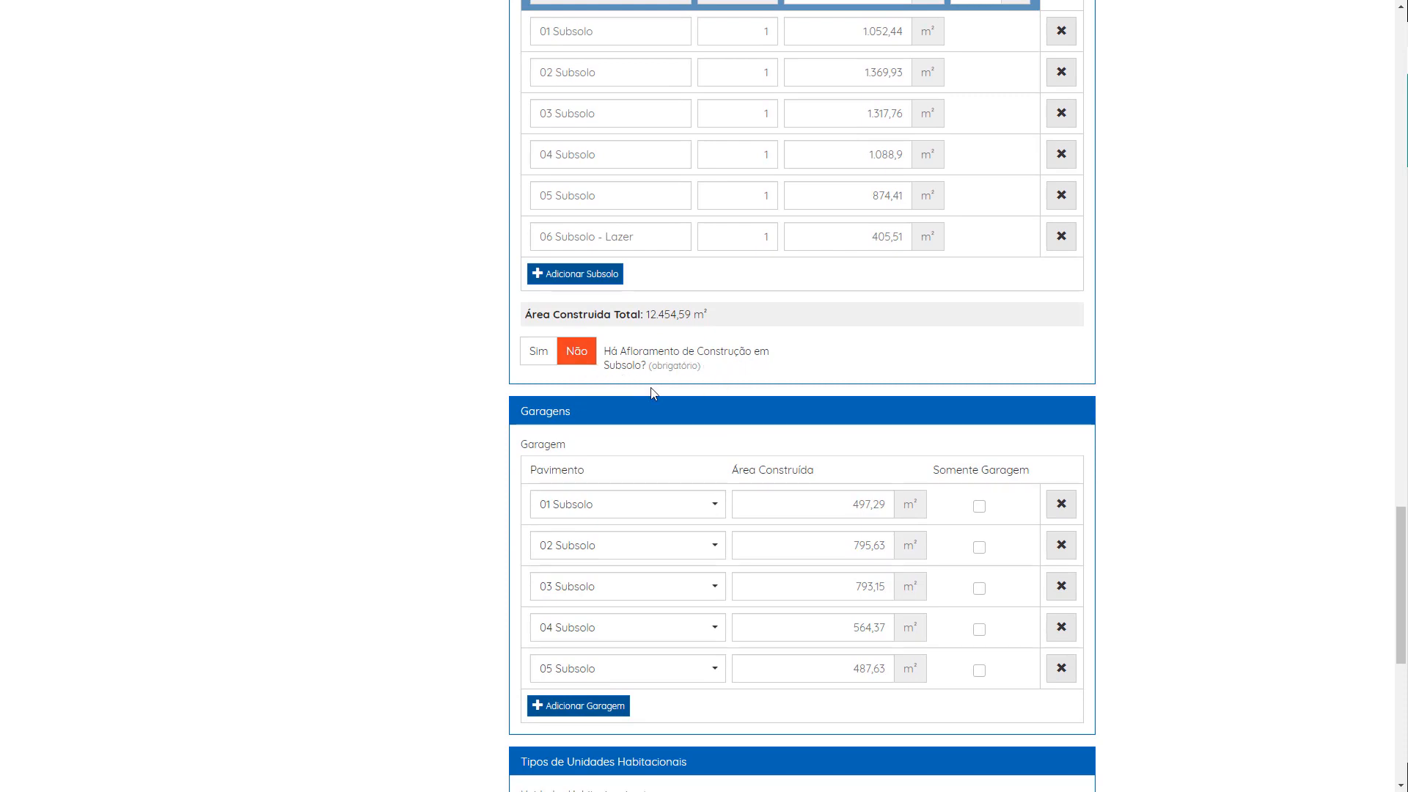
scroll(654, 393, "down", 3)
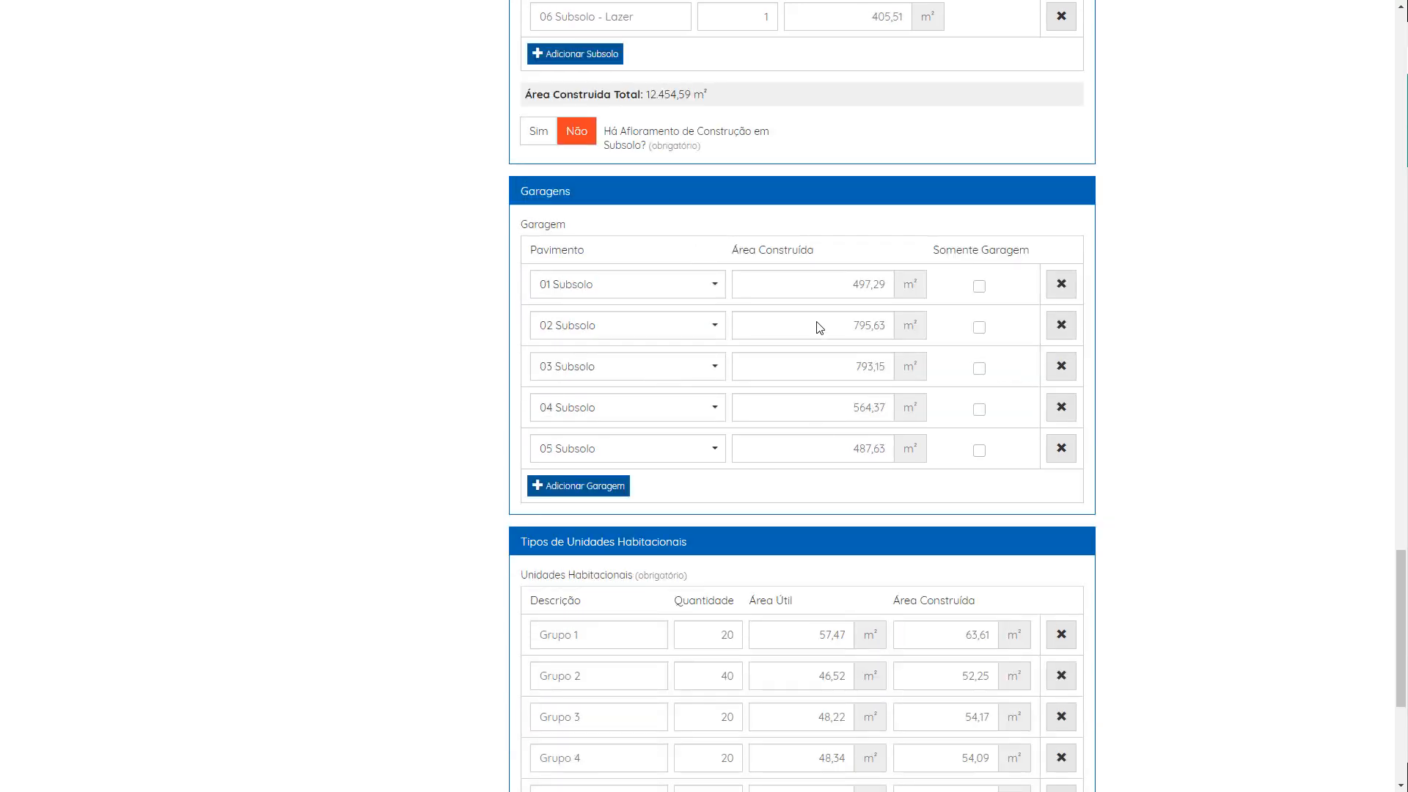
Step: Examine the floor options available for the first garage row
left_click(673, 286)
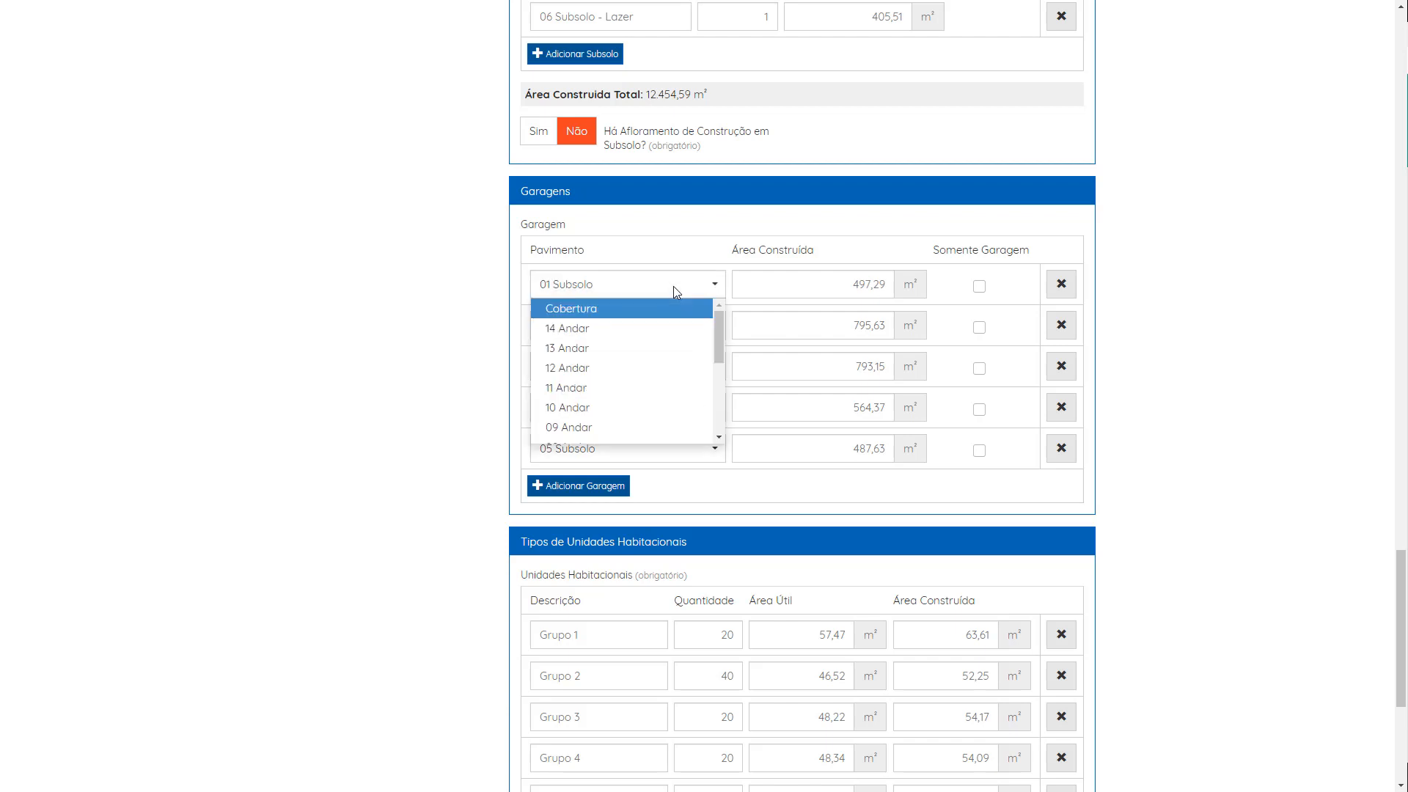
scroll(477, 293, "up", 4)
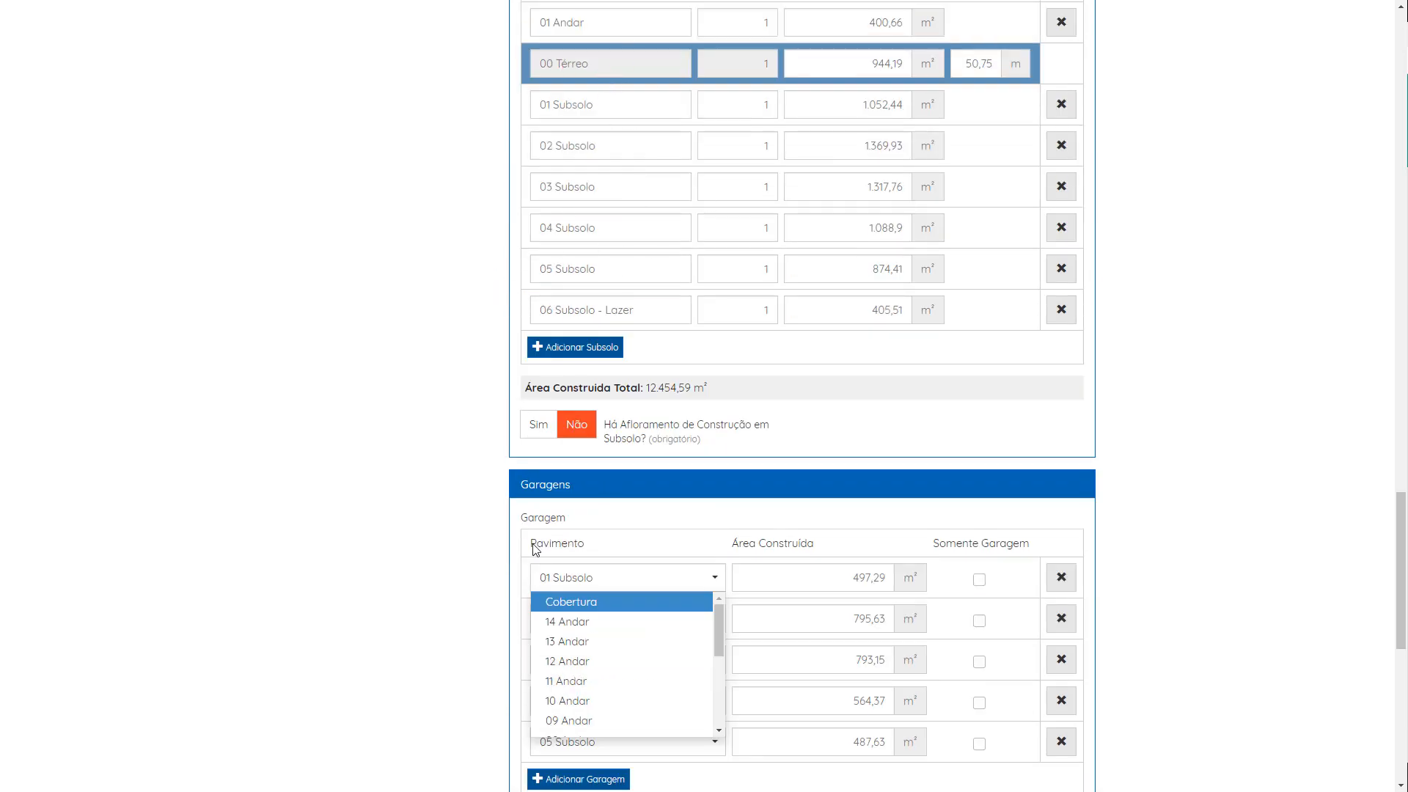
scroll(594, 537, "down", 1)
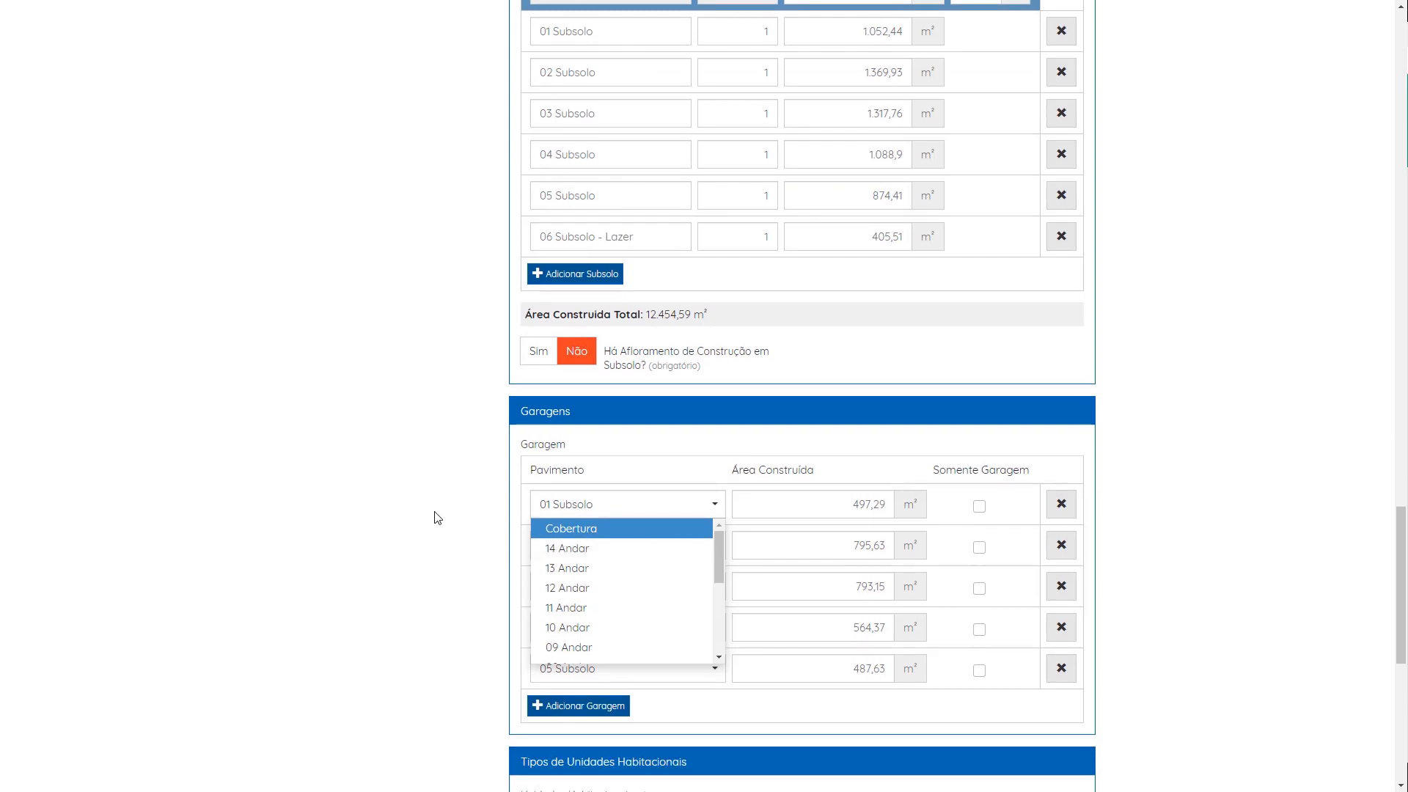
left_click(820, 452)
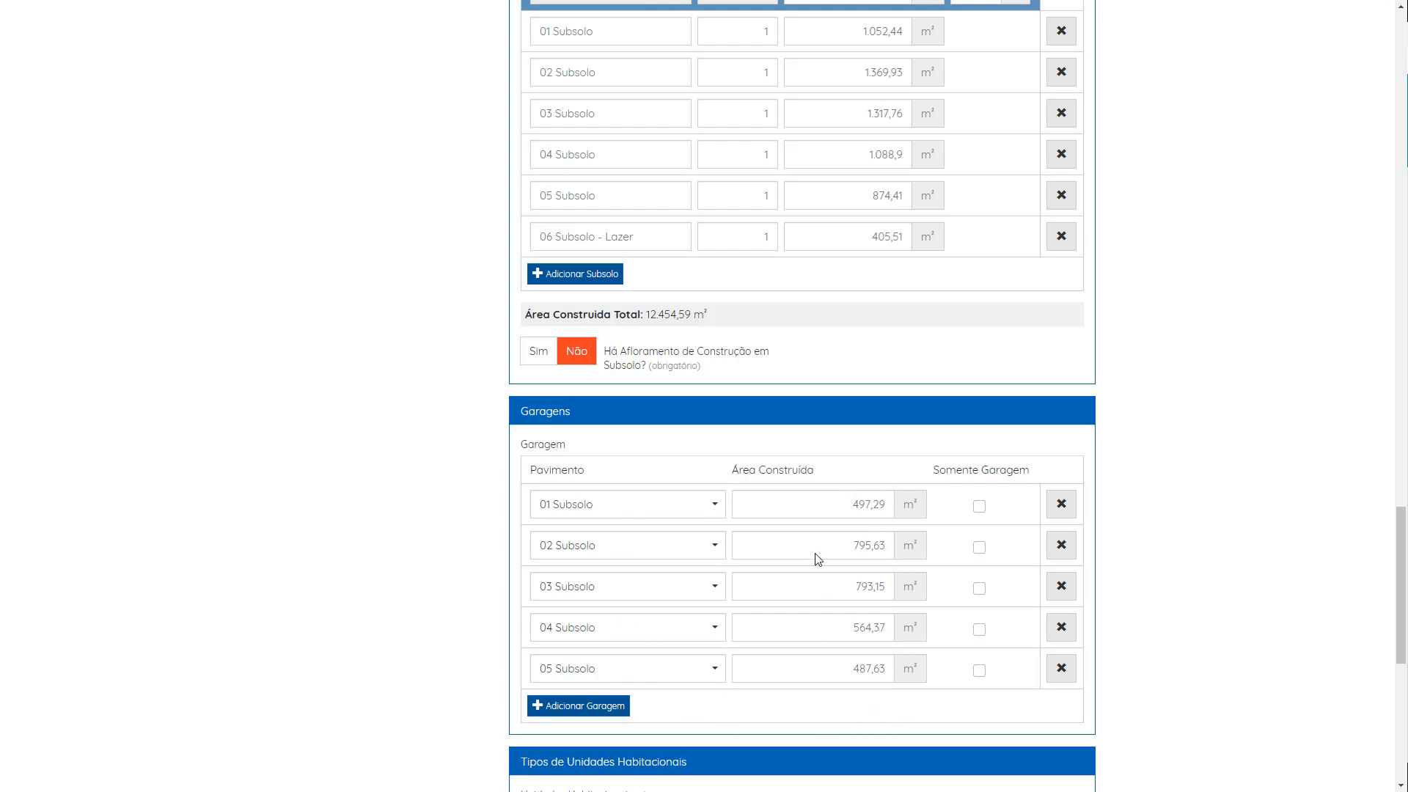
scroll(817, 560, "down", 6)
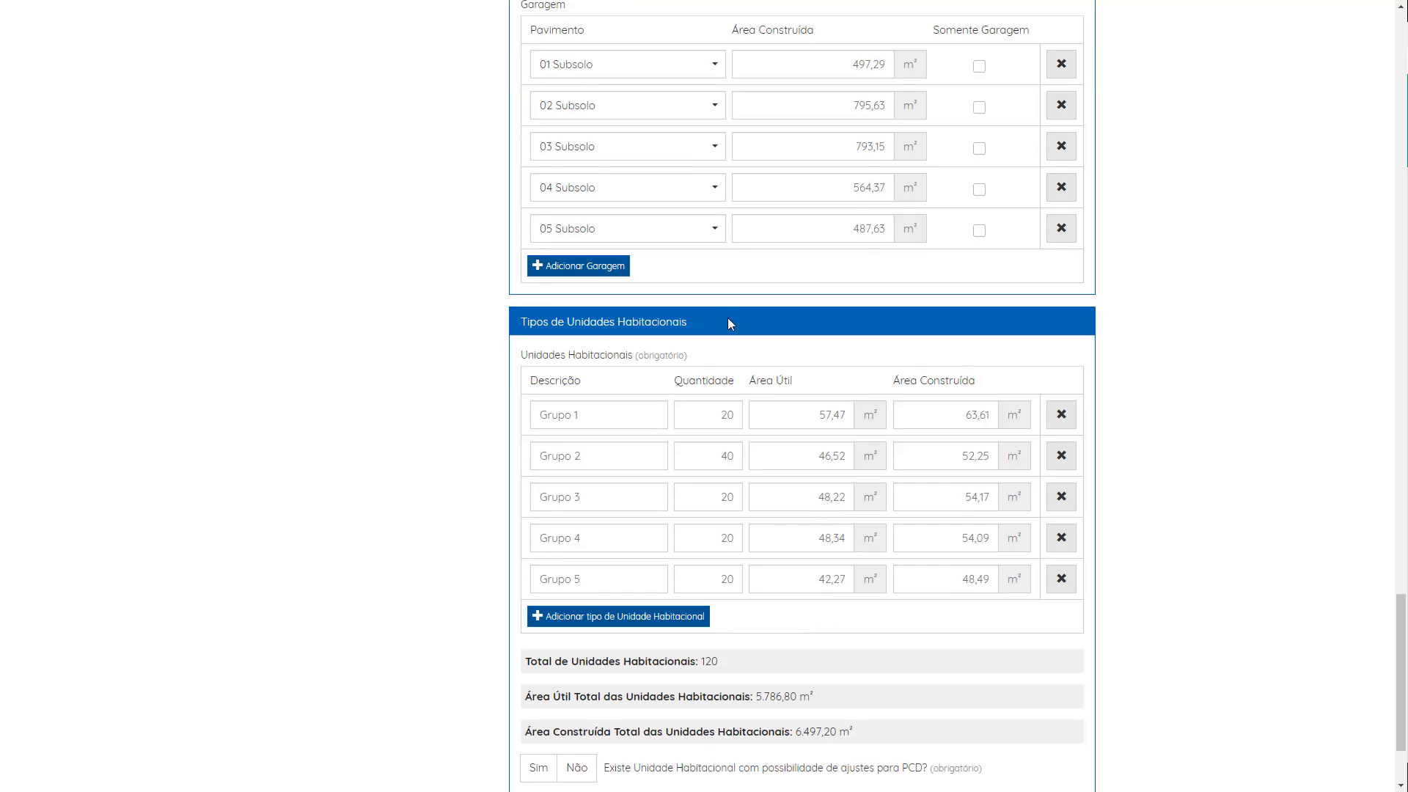
scroll(725, 337, "down", 1)
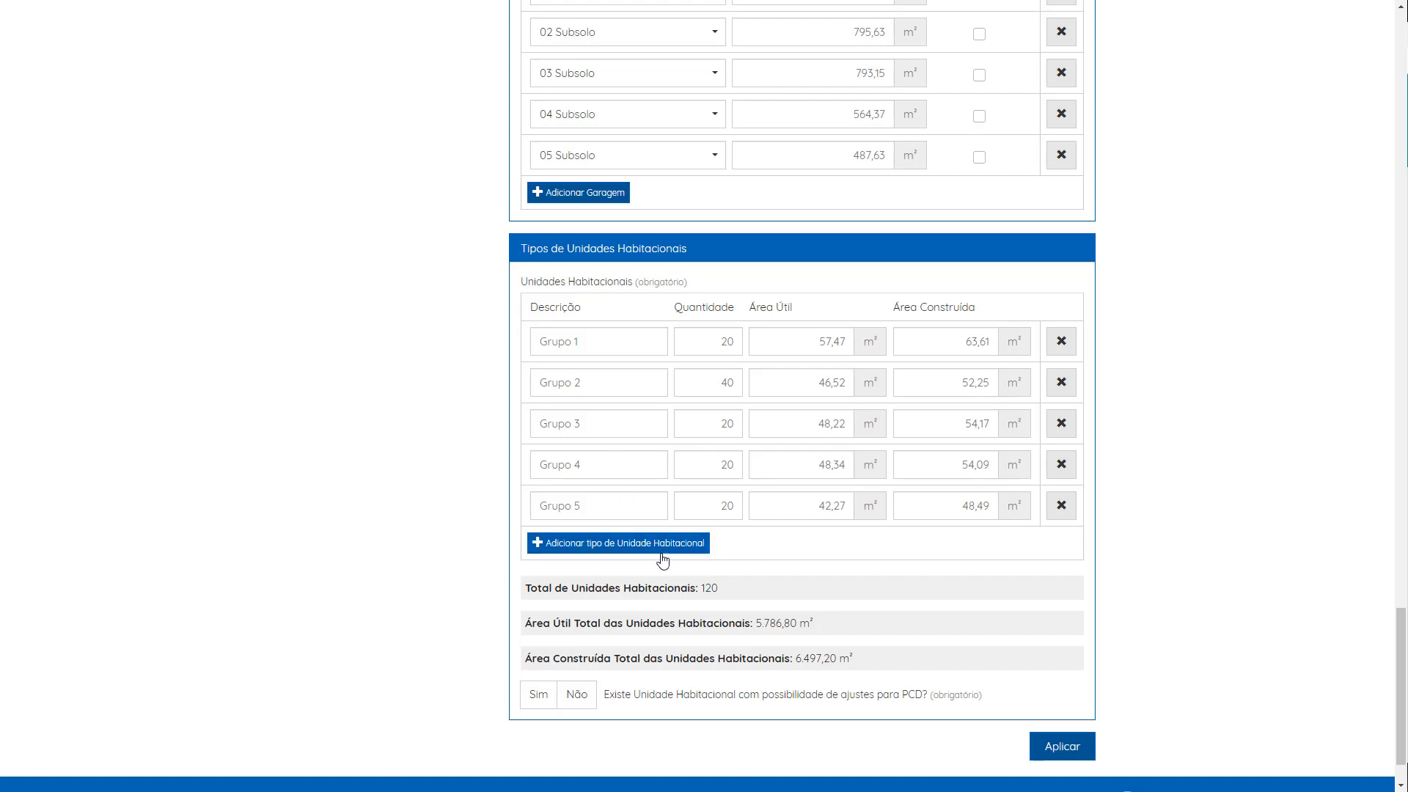
left_click(605, 548)
left_click(599, 553)
left_click(704, 547)
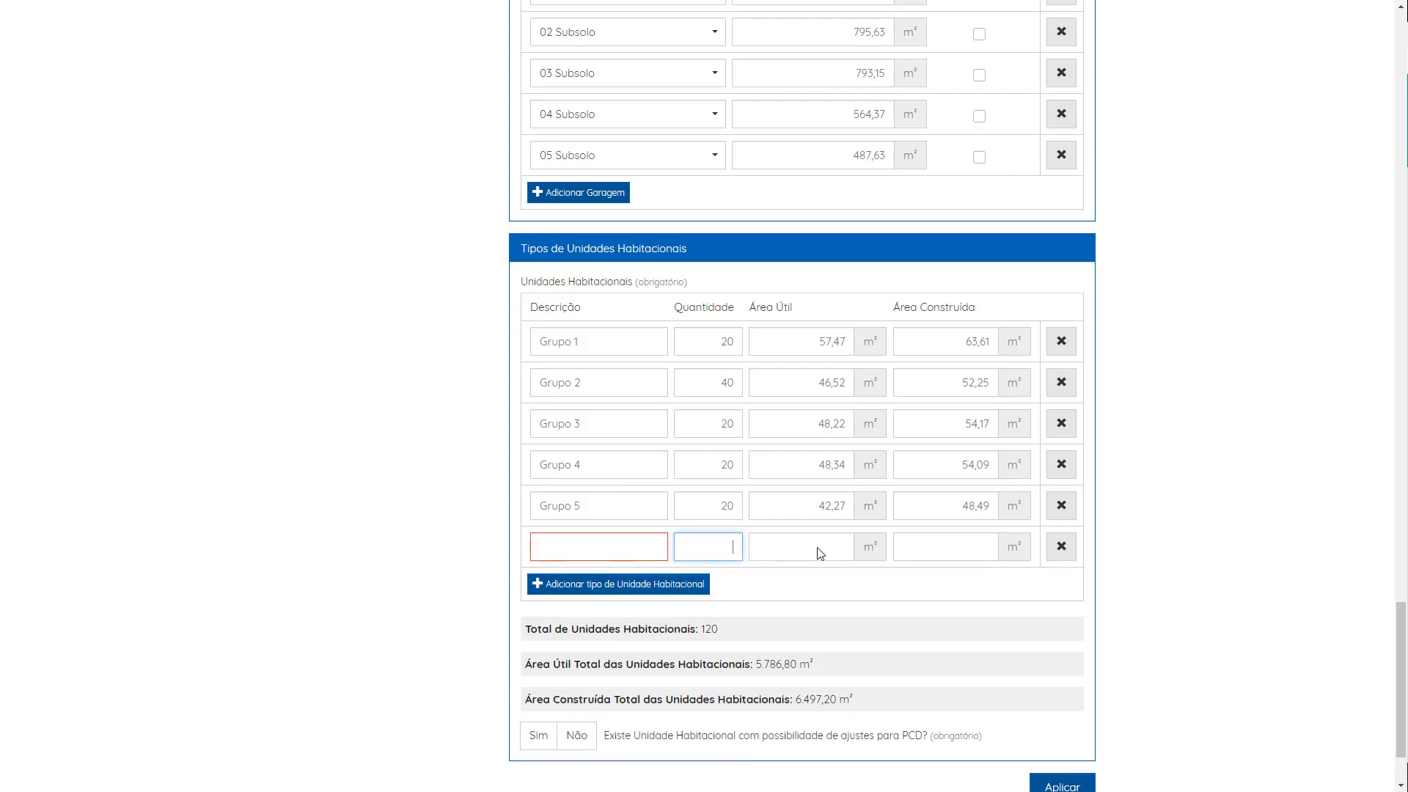
left_click(817, 553)
left_click(958, 557)
left_click(1063, 549)
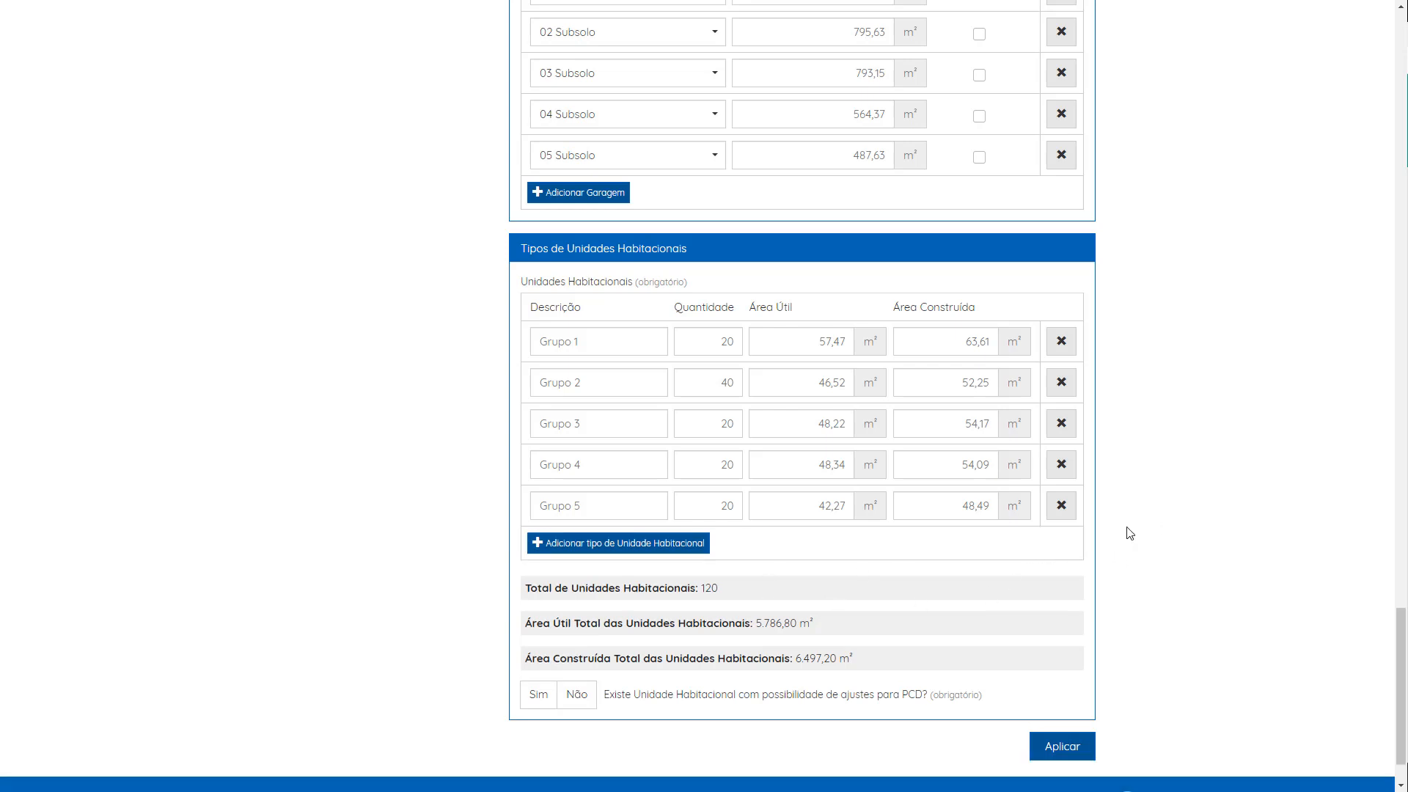
Step: Answer Não to the question about housing units adjustable for PCD and apply the housing unit types section
scroll(1033, 551, "down", 1)
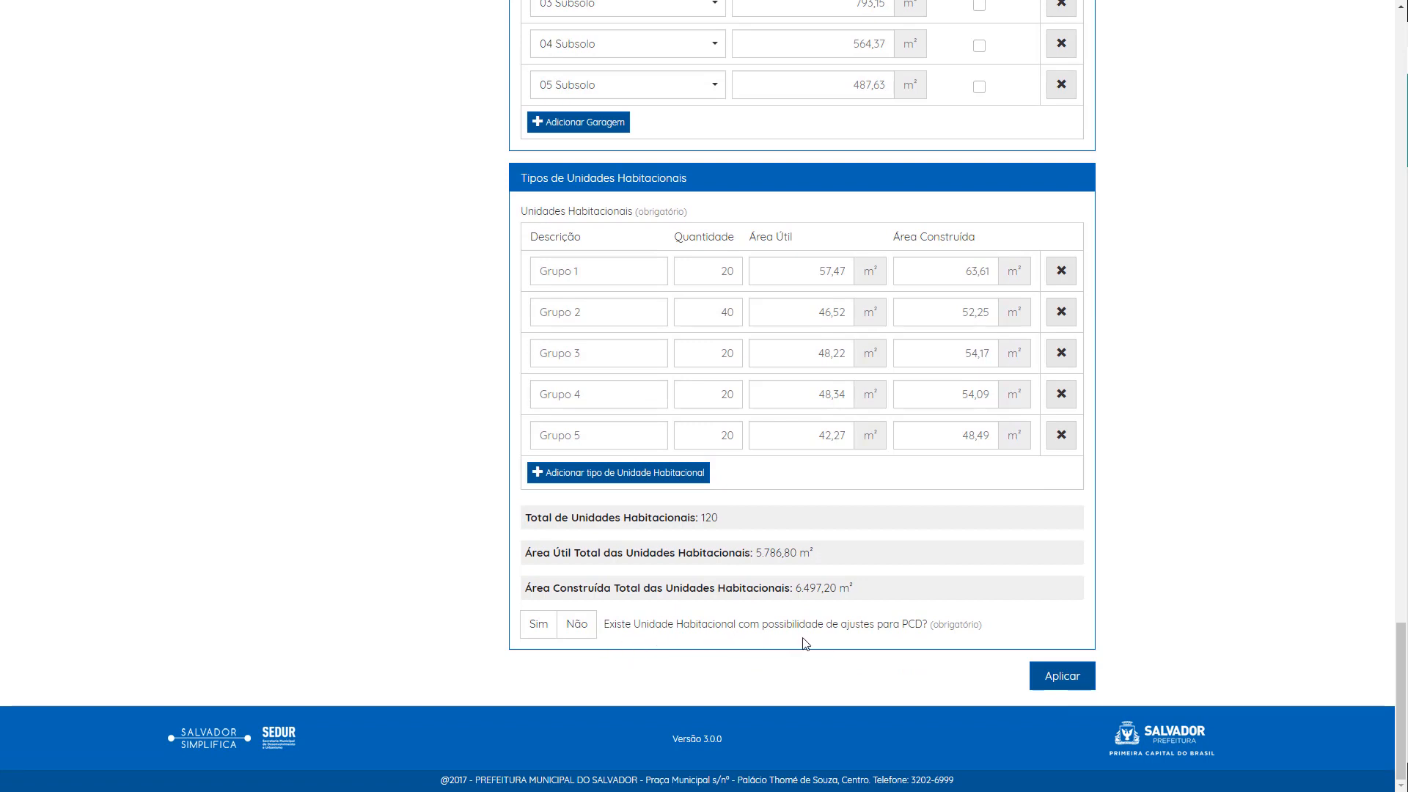
left_click(583, 628)
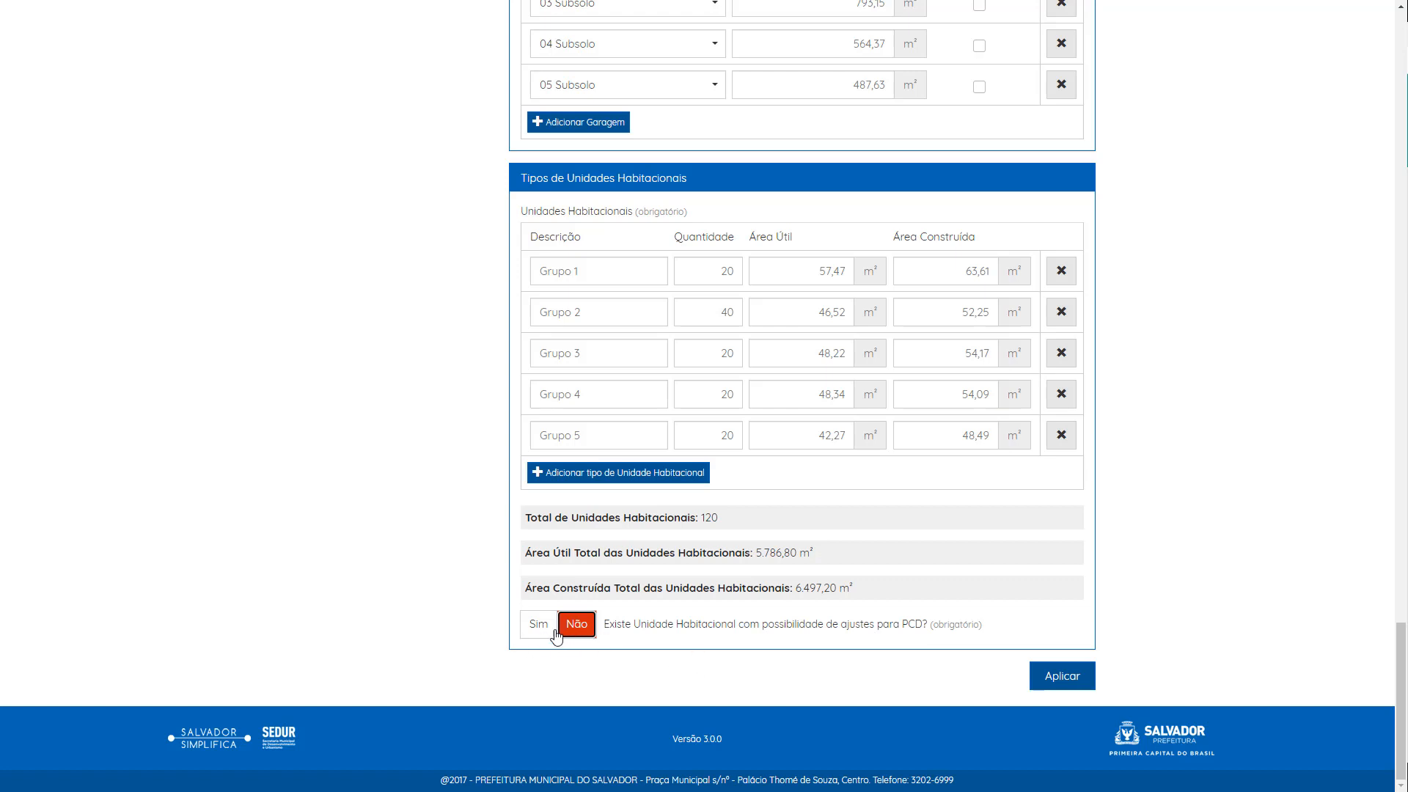
left_click(1067, 687)
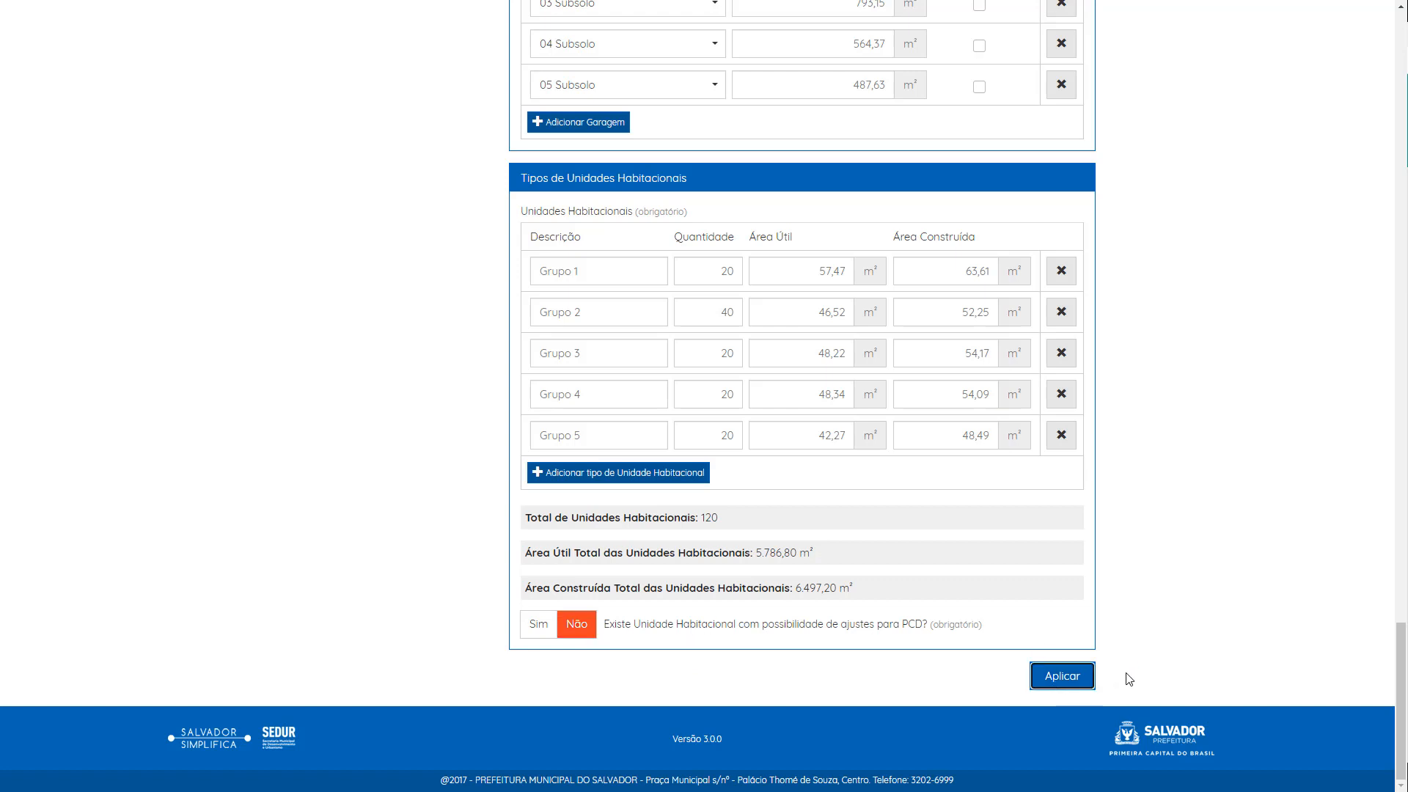